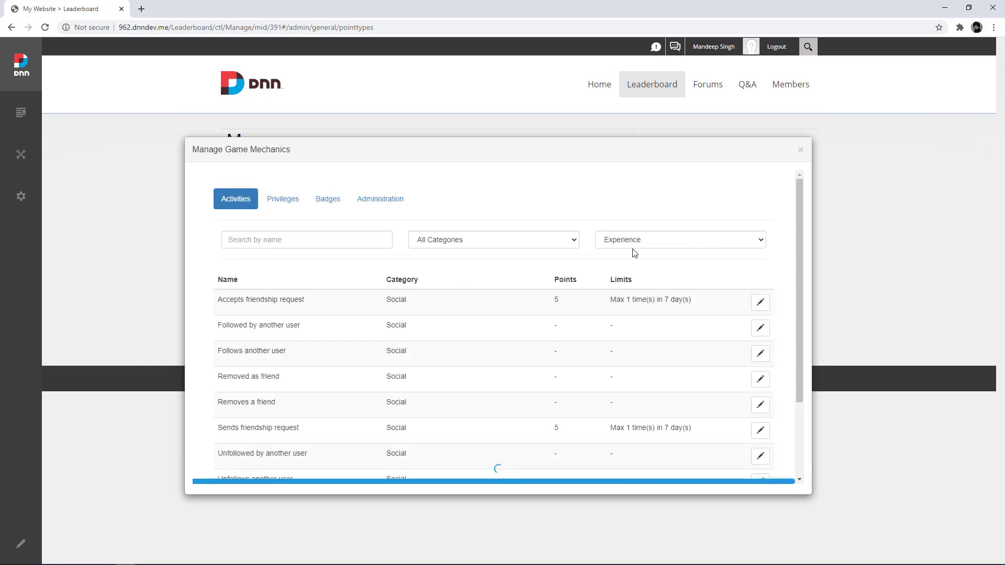
Step: Scroll through the game-mechanics activities list, then close it to return to Leaderboard Administration
scroll(363, 308, down, 3)
scroll(386, 287, down, 1)
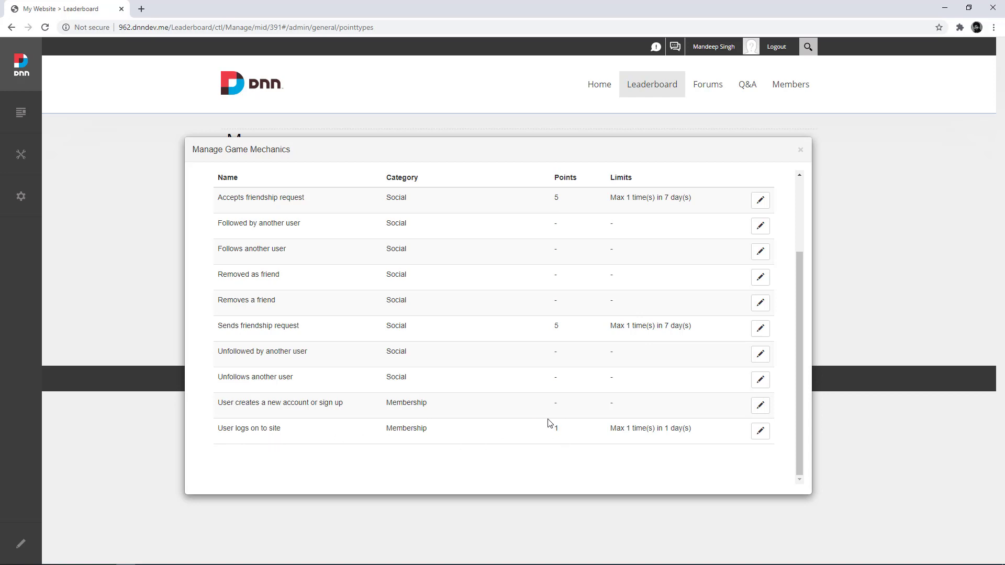
scroll(547, 422, up, 1)
scroll(415, 343, down, 1)
scroll(524, 371, up, 1)
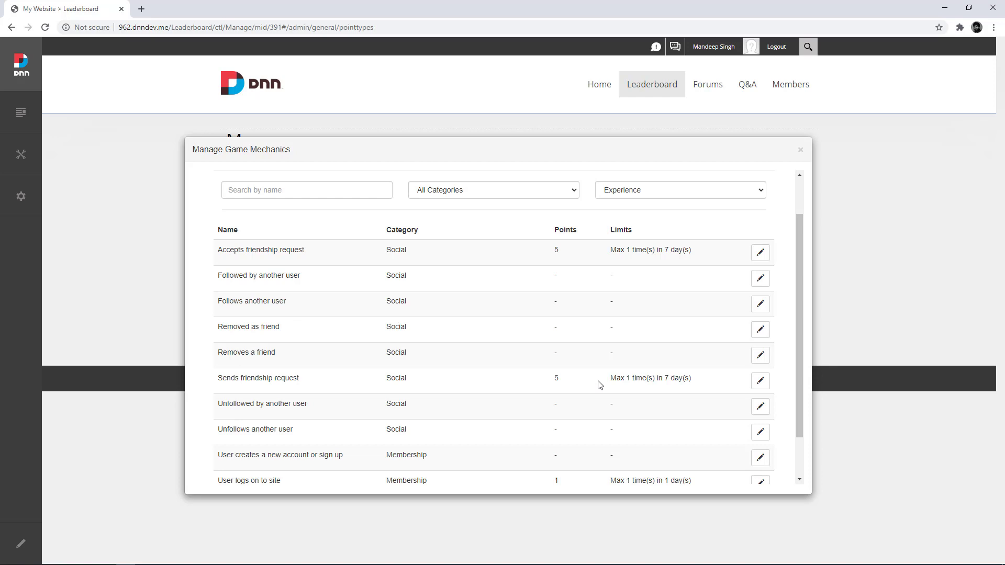
click(800, 150)
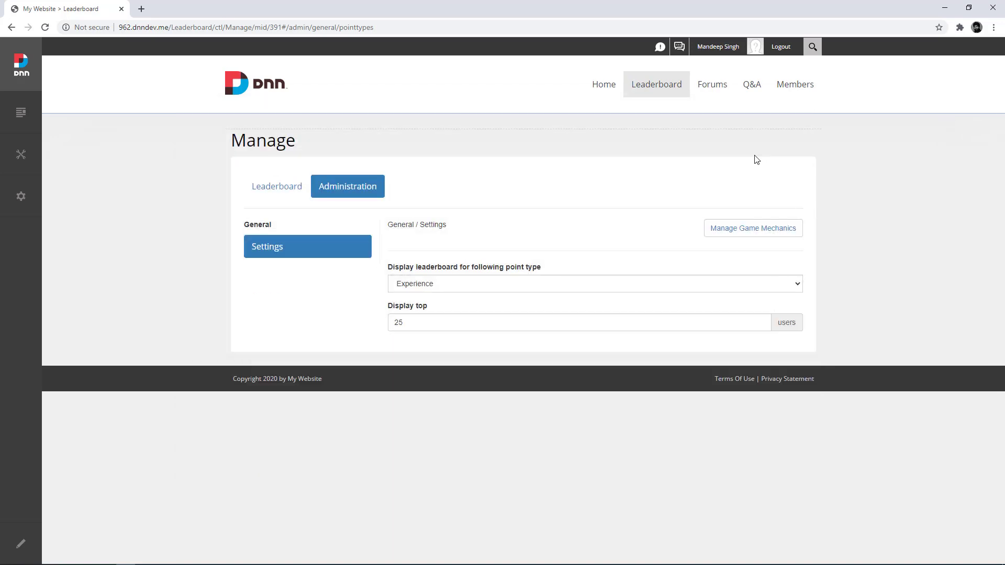
Step: In Forums administration permissions, allow Registered Users to submit discussions
click(714, 93)
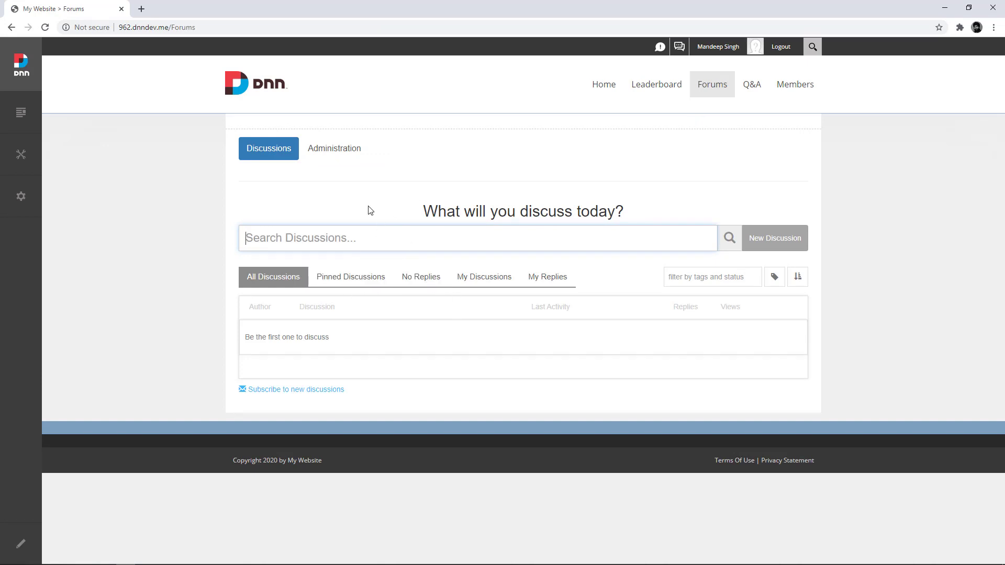
click(332, 153)
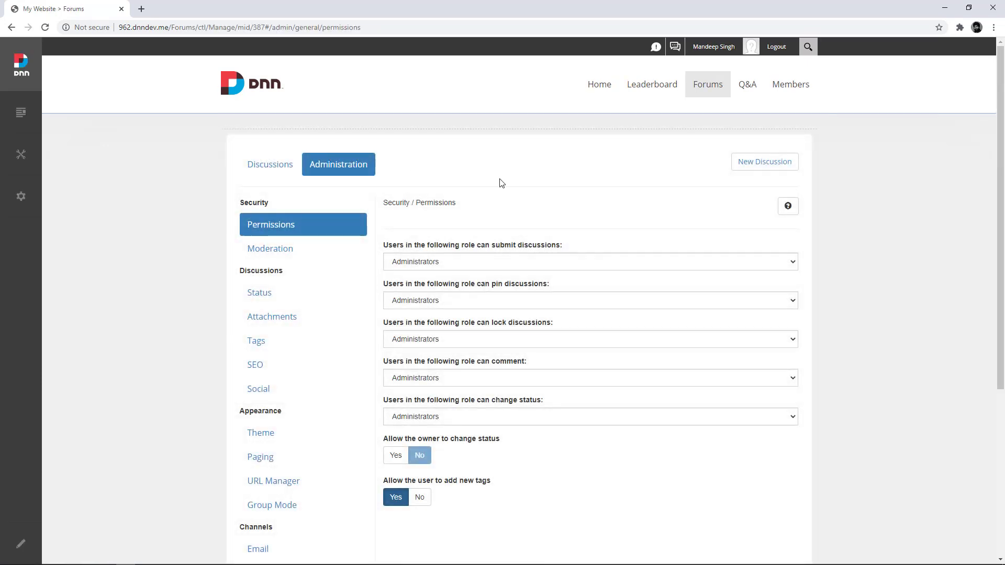
scroll(631, 216, down, 2)
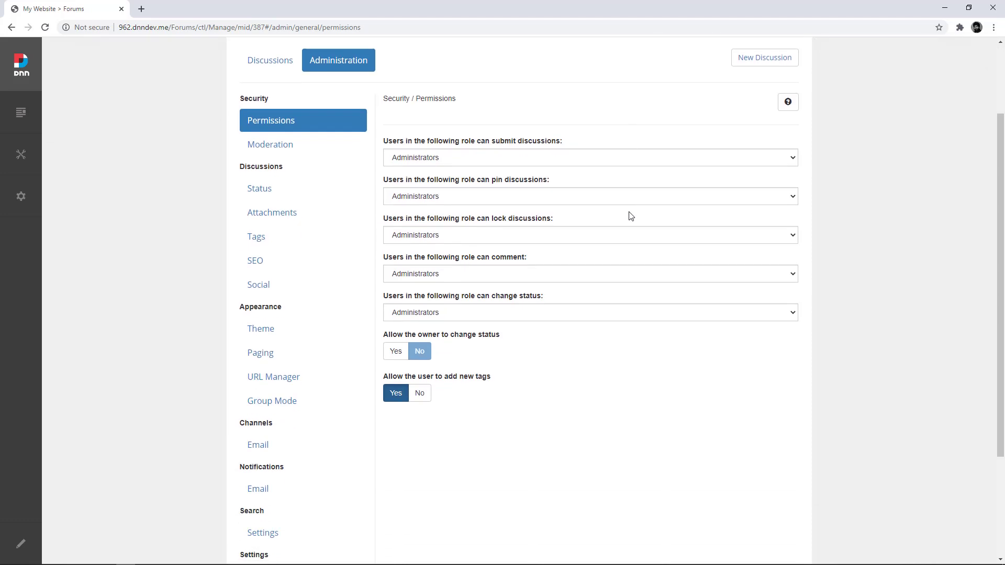
click(422, 158)
click(422, 180)
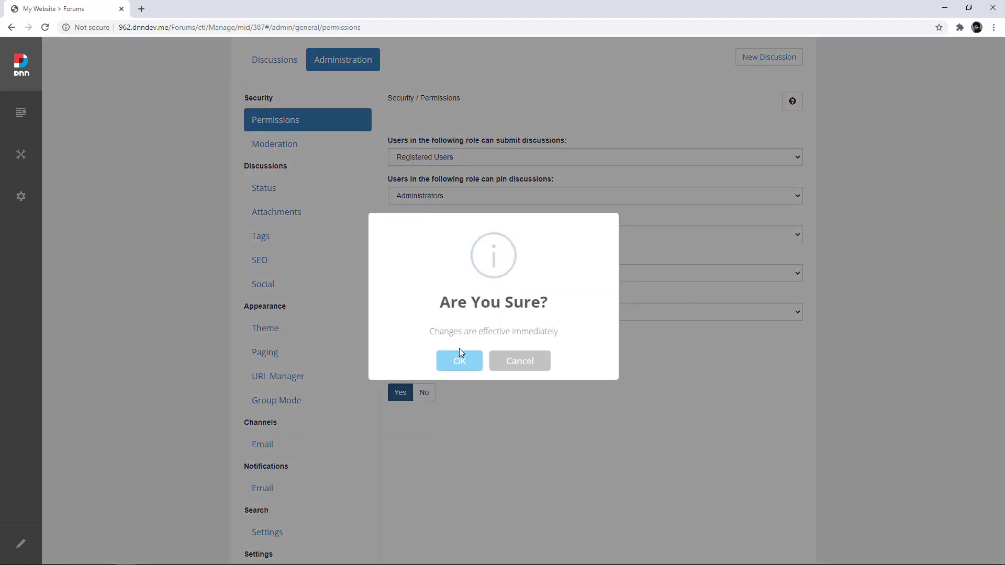
click(460, 361)
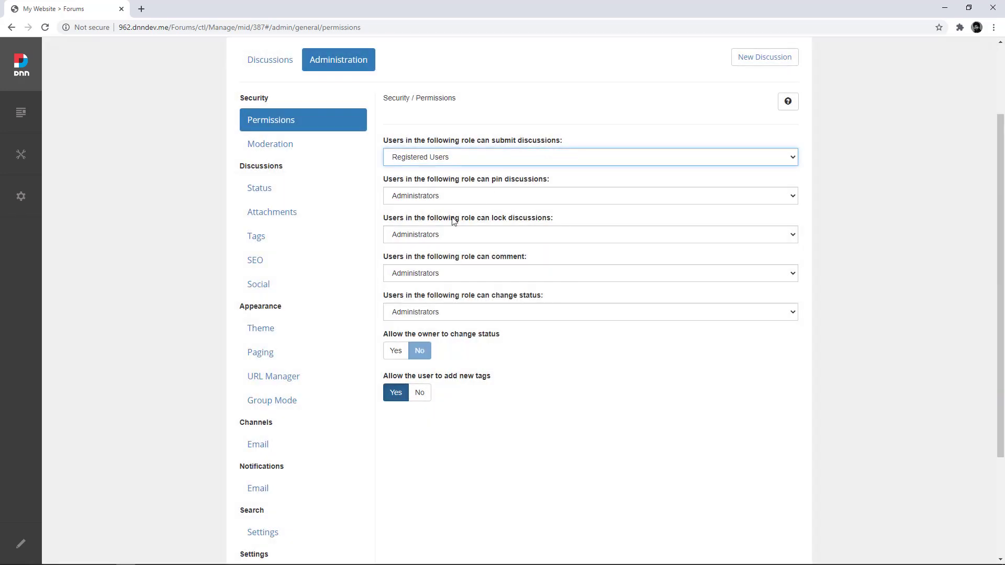
Step: Allow Registered Users to comment as well, and go to the Moderation settings
click(451, 272)
click(444, 298)
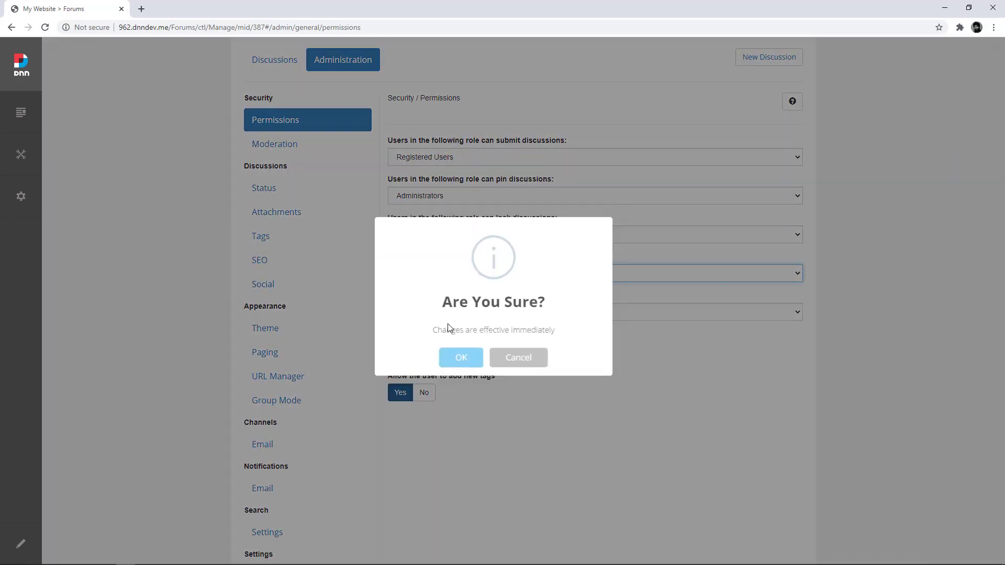
click(456, 362)
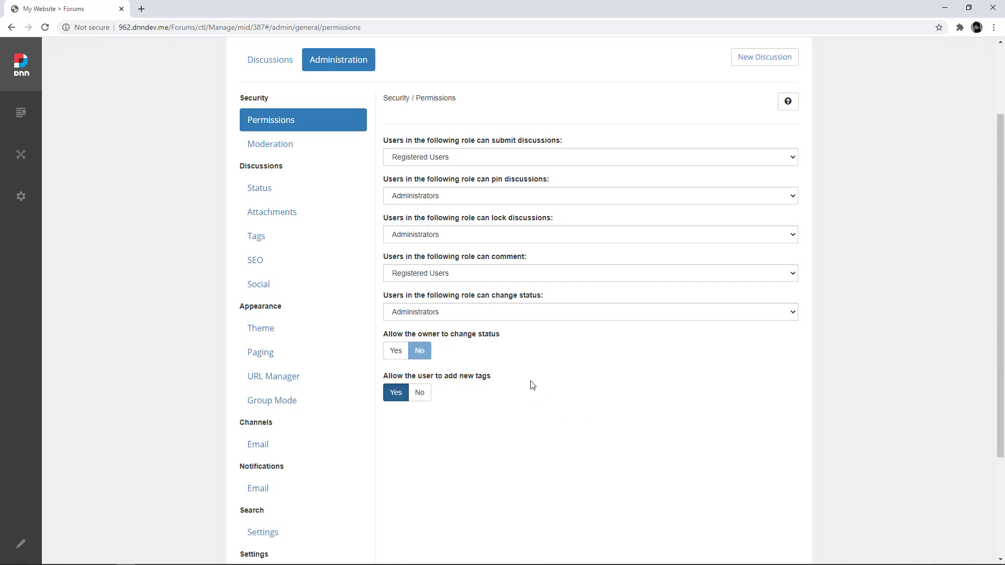
click(280, 151)
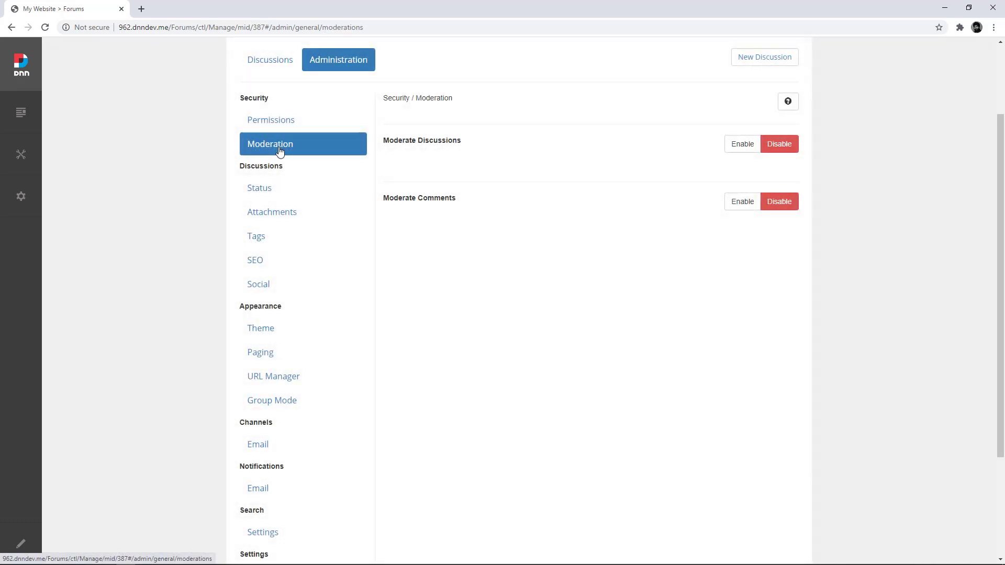
Step: Enable Moderate Discussions and Moderate Comments, leaving Administrators as the moderating role
click(749, 146)
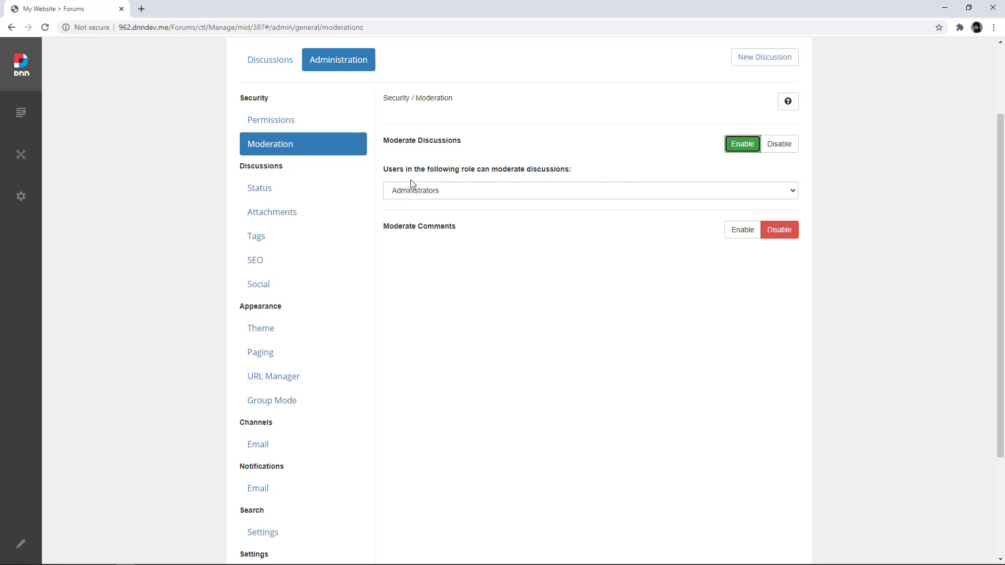
click(730, 231)
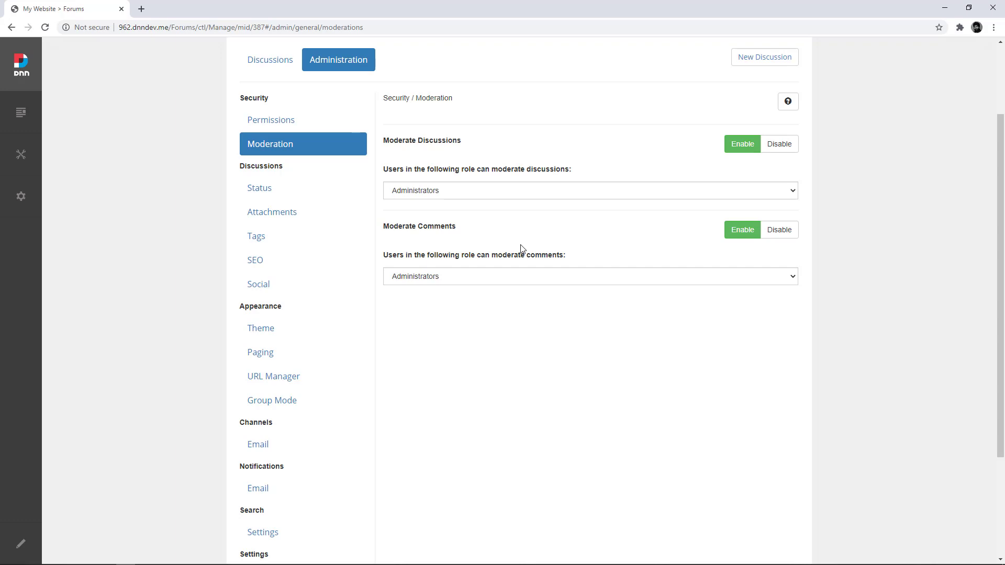
scroll(521, 247, up, 2)
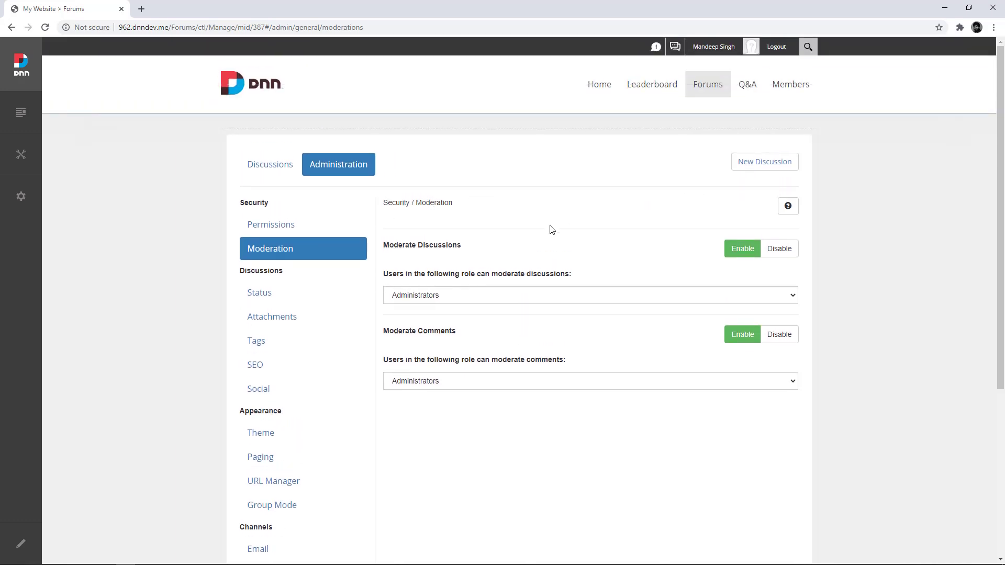
scroll(565, 231, down, 4)
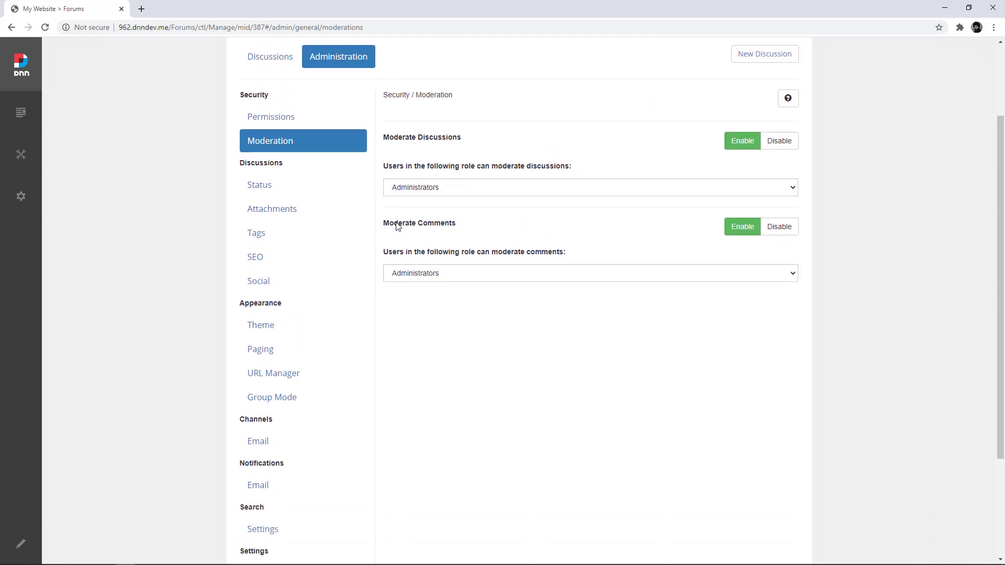
scroll(402, 226, down, 1)
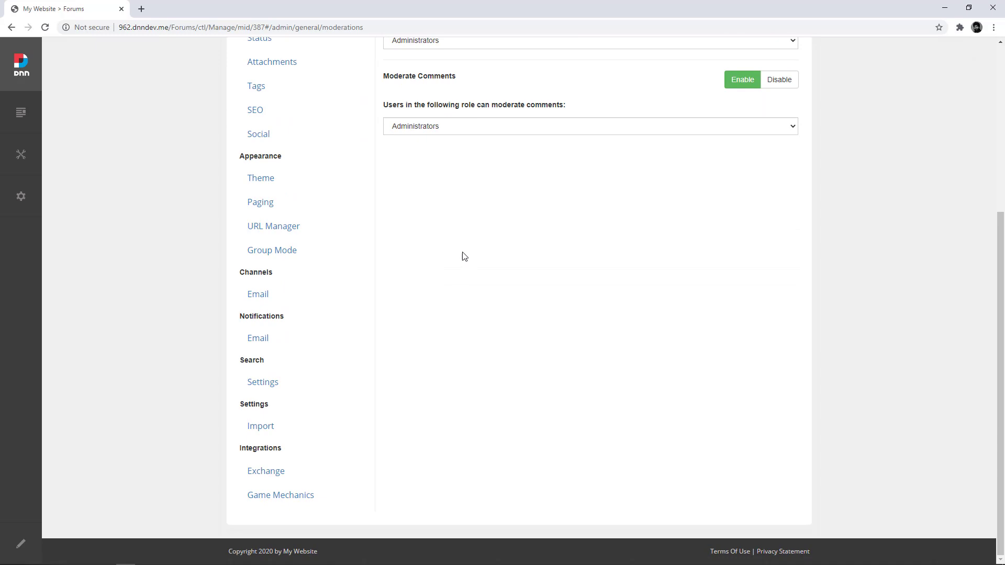
scroll(445, 269, up, 1)
scroll(445, 270, down, 1)
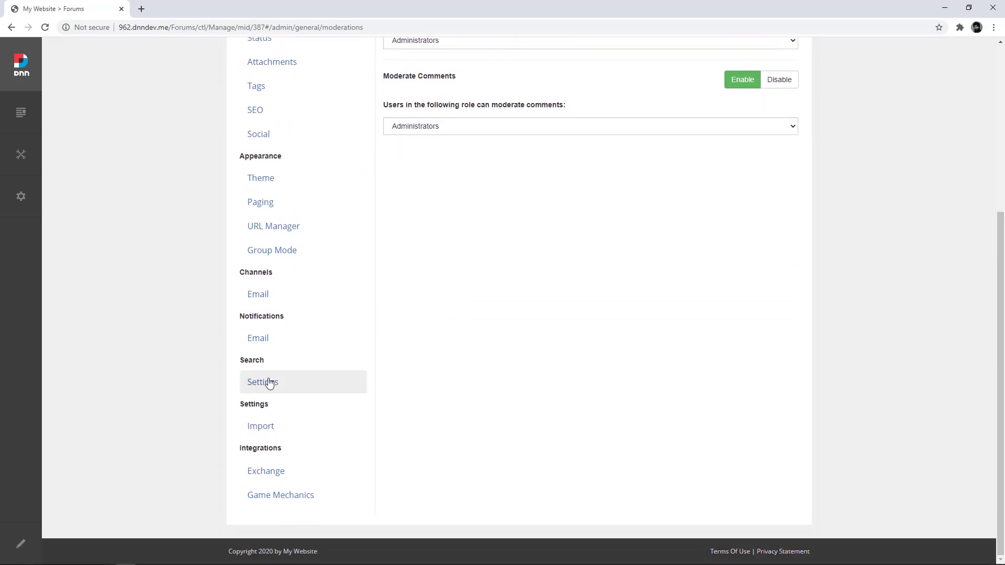
Step: Enable Game Mechanics under the forum's Integrations and review its Activities table
click(269, 501)
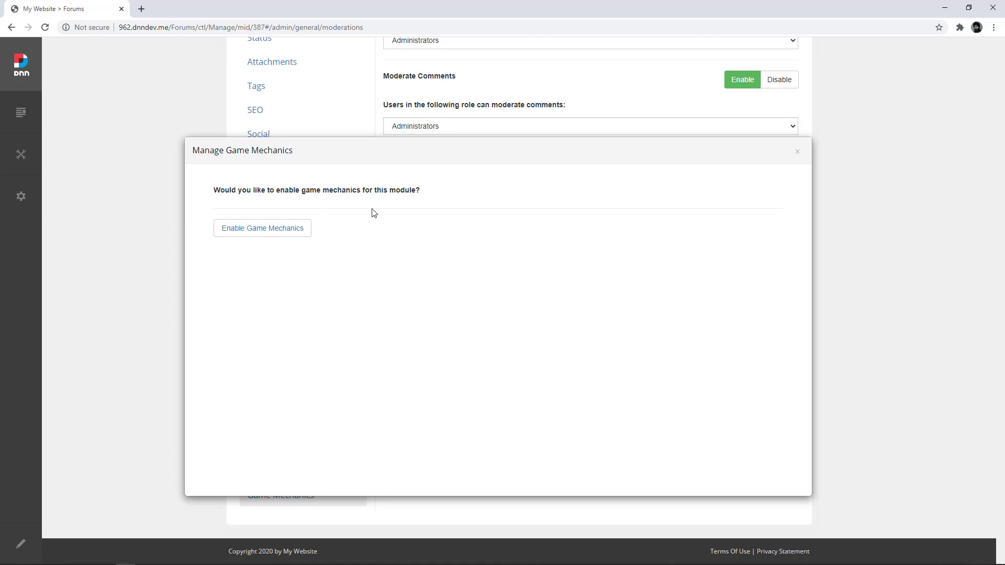
click(294, 233)
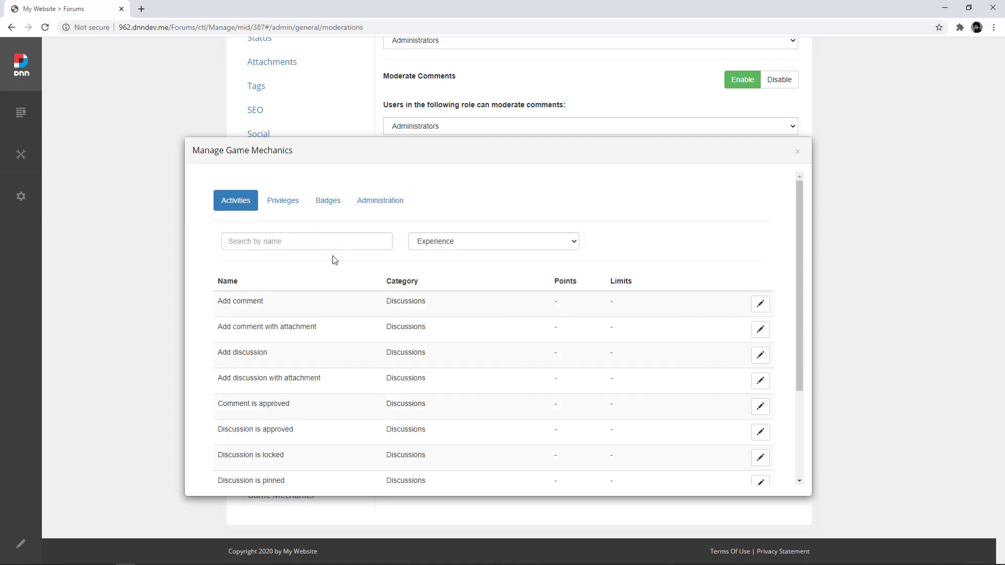
scroll(335, 261, down, 3)
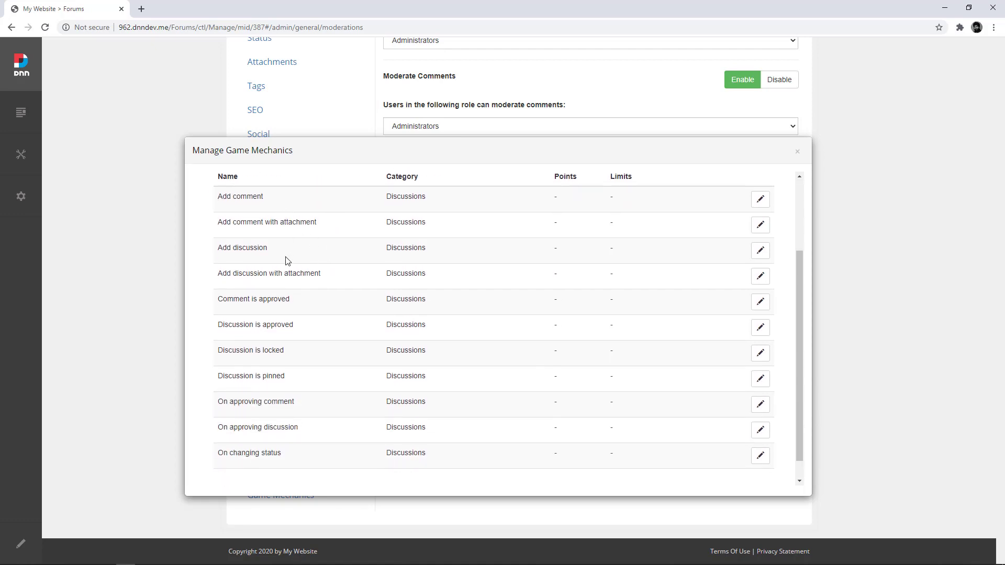
scroll(357, 393, up, 3)
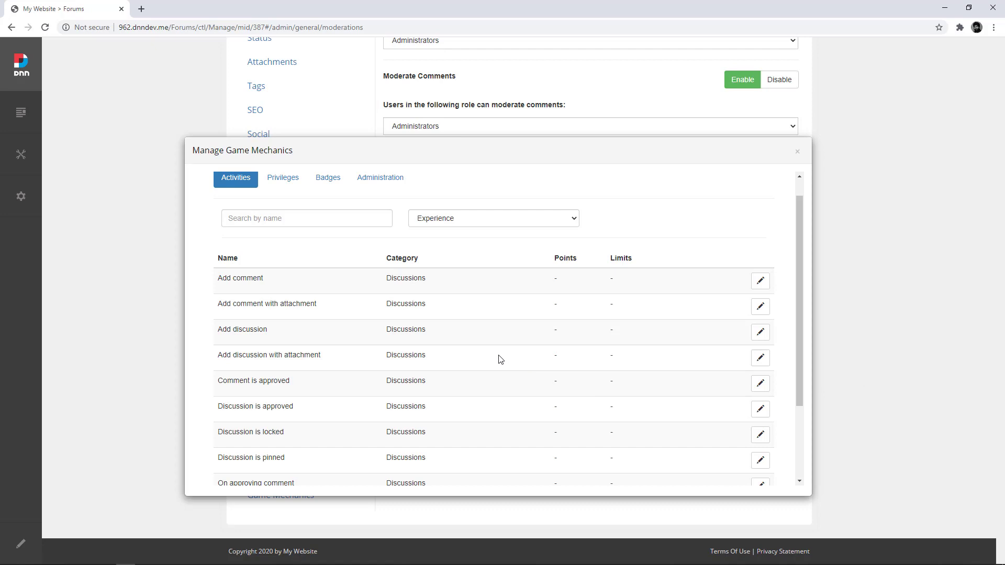
scroll(493, 356, down, 1)
scroll(493, 356, down, 2)
scroll(491, 355, up, 2)
drag(218, 280, 256, 280)
Step: Set the Add comment activity to award 1 experience point
click(760, 281)
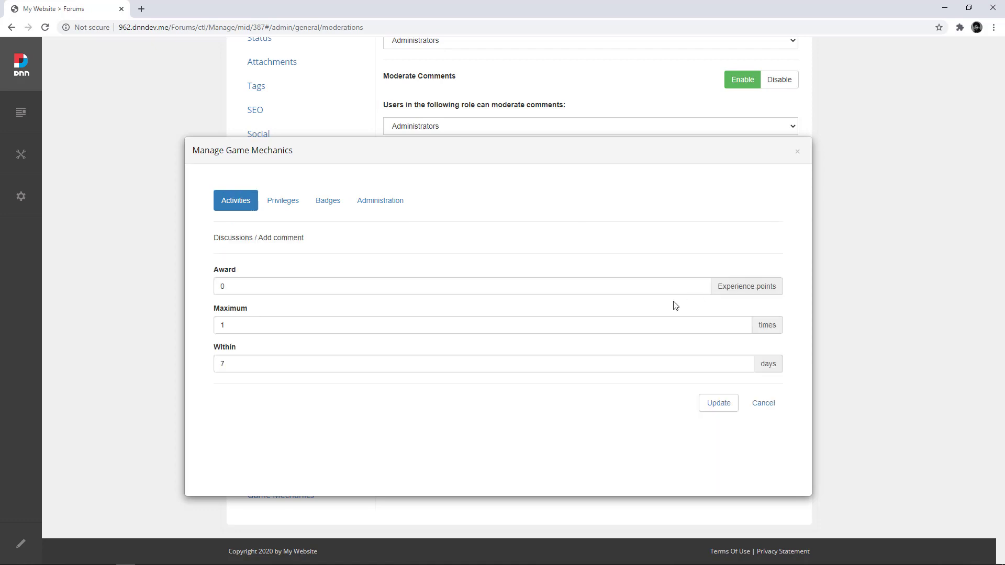
double_click(352, 285)
text(1)
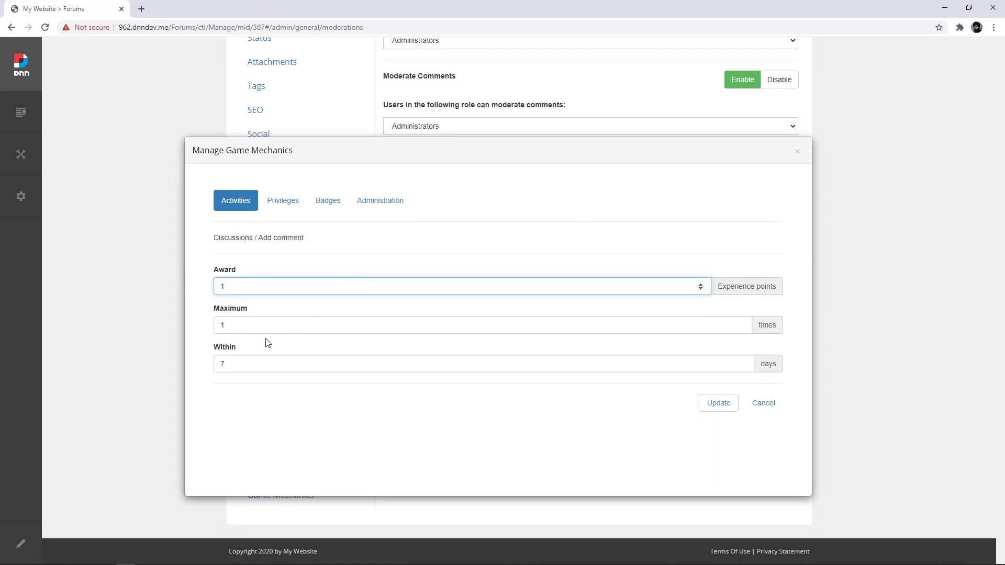
click(228, 326)
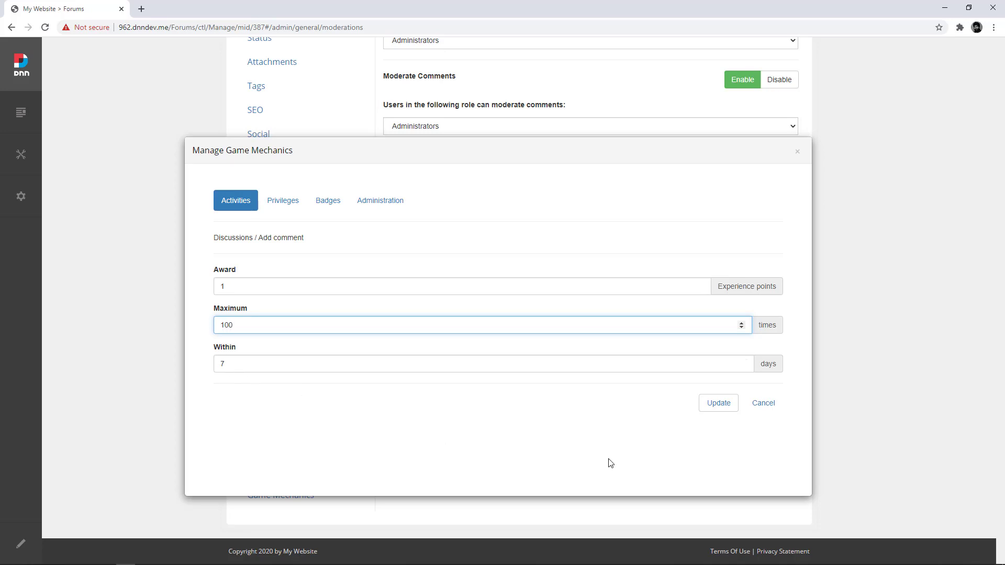
click(707, 413)
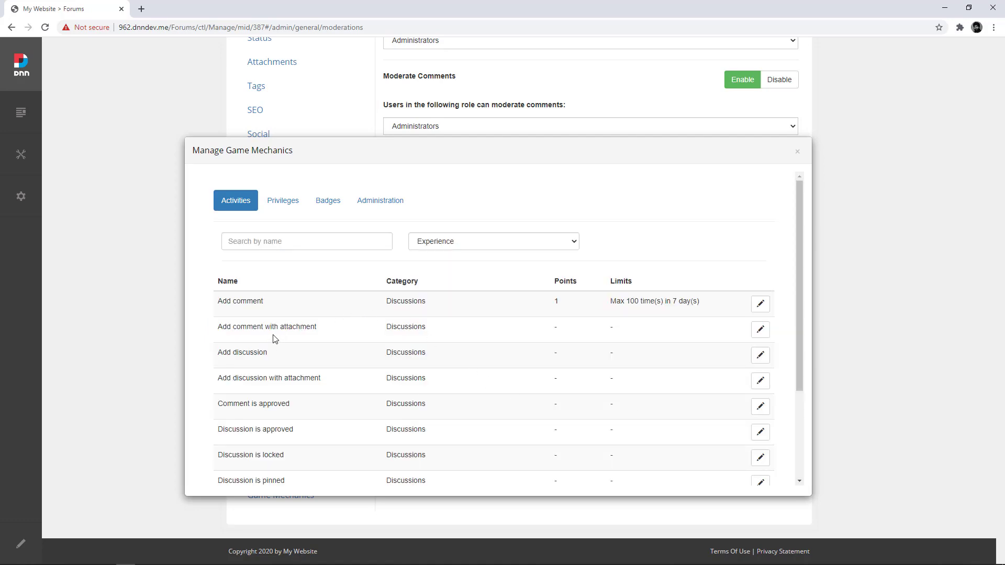
Step: Make the Add discussion activity award 5 points, up to 100 times in 7 days
scroll(260, 352, down, 1)
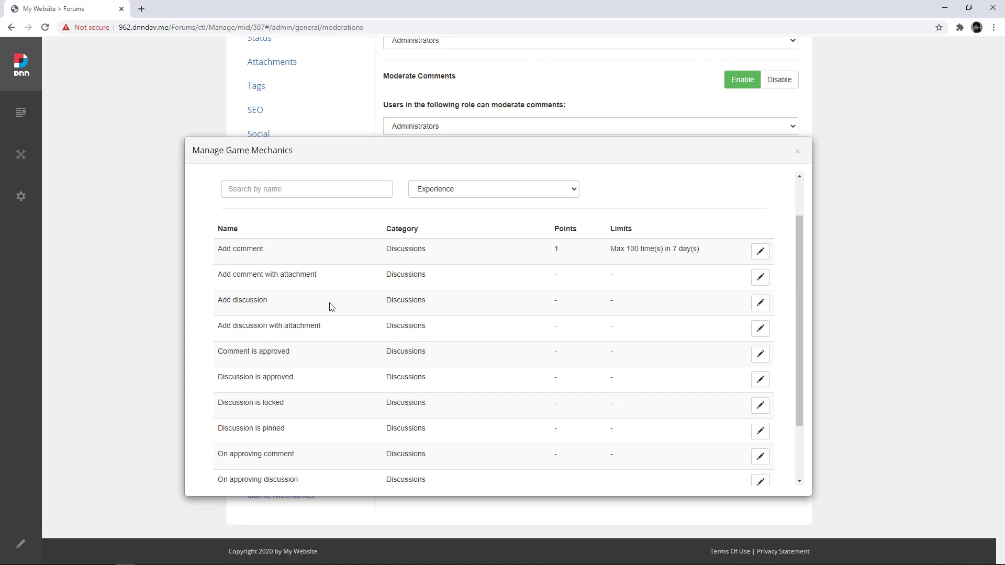
click(760, 306)
click(335, 292)
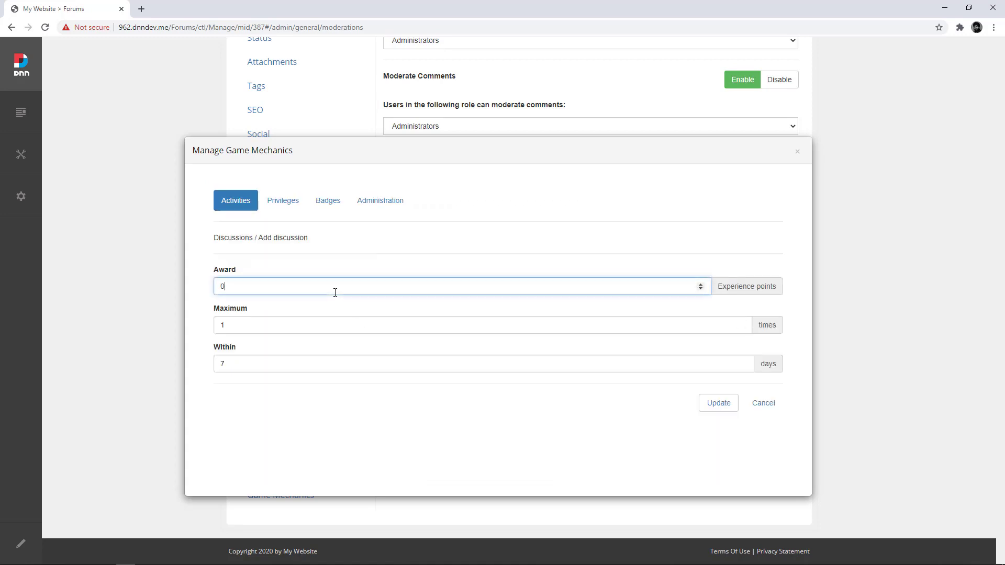
text(5)
key(Tab)
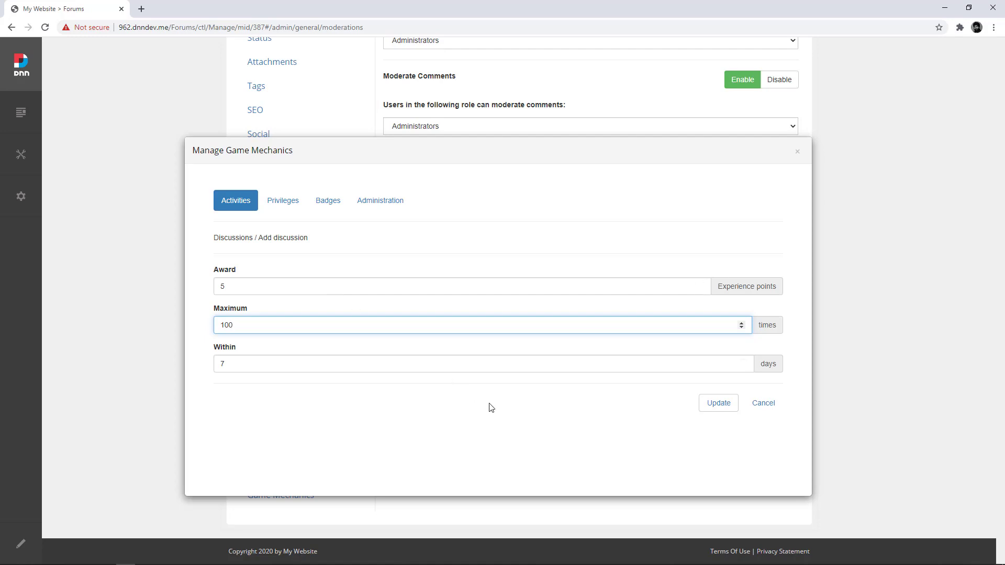
click(704, 403)
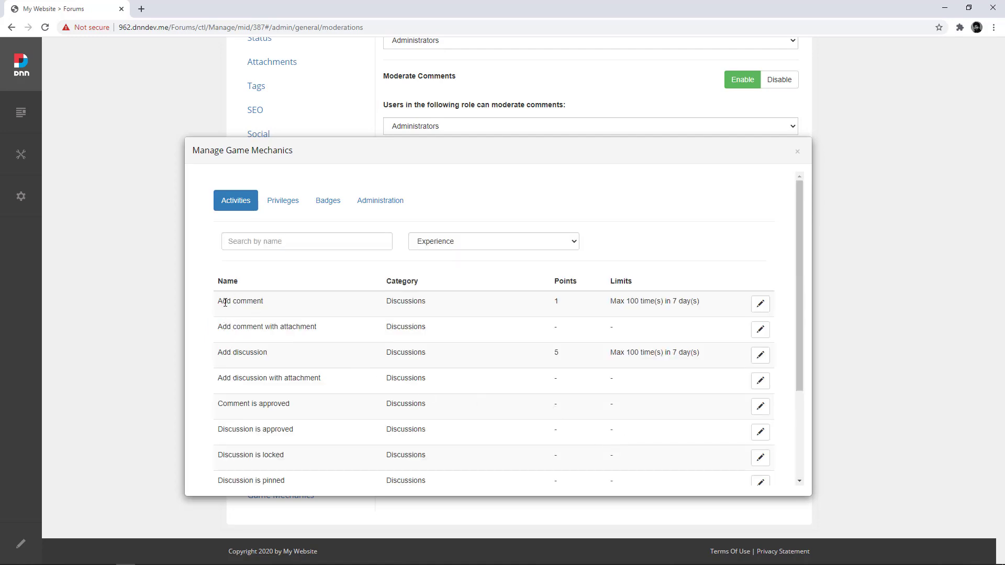
drag(225, 302, 264, 302)
scroll(431, 381, down, 1)
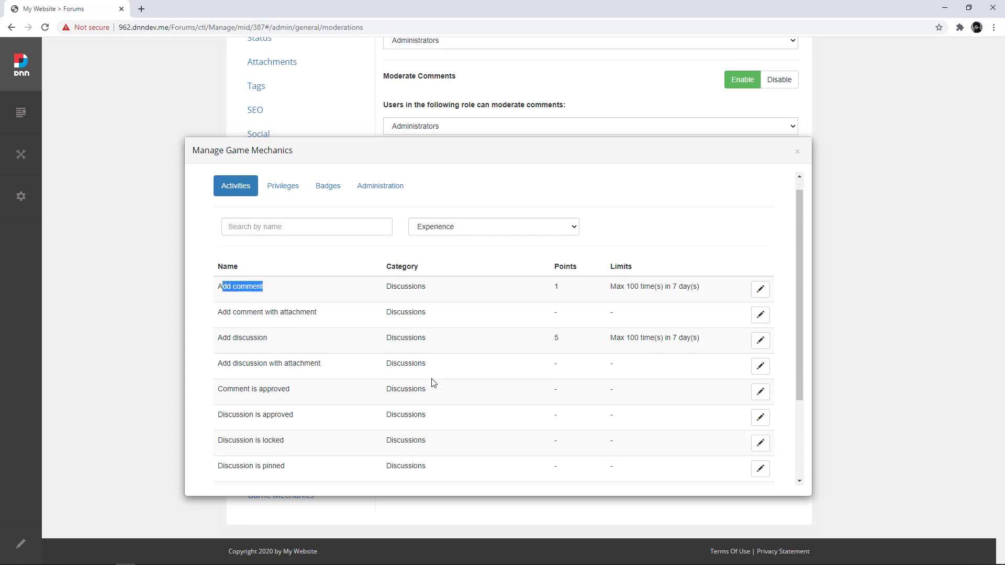
scroll(431, 382, down, 1)
scroll(431, 382, up, 3)
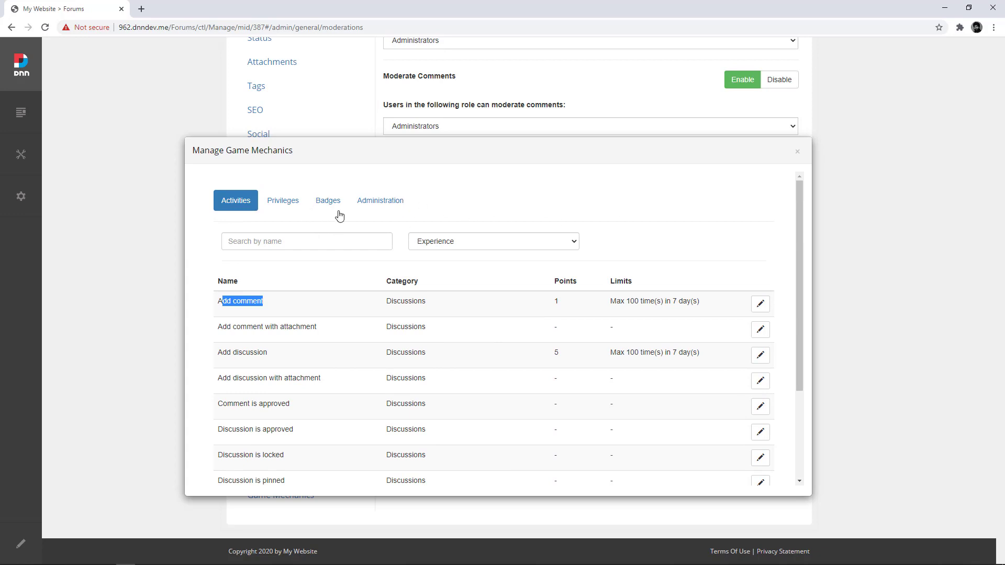
Step: Close Game Mechanics, sign out of the administrator account, and log in as the non-admin user
click(797, 151)
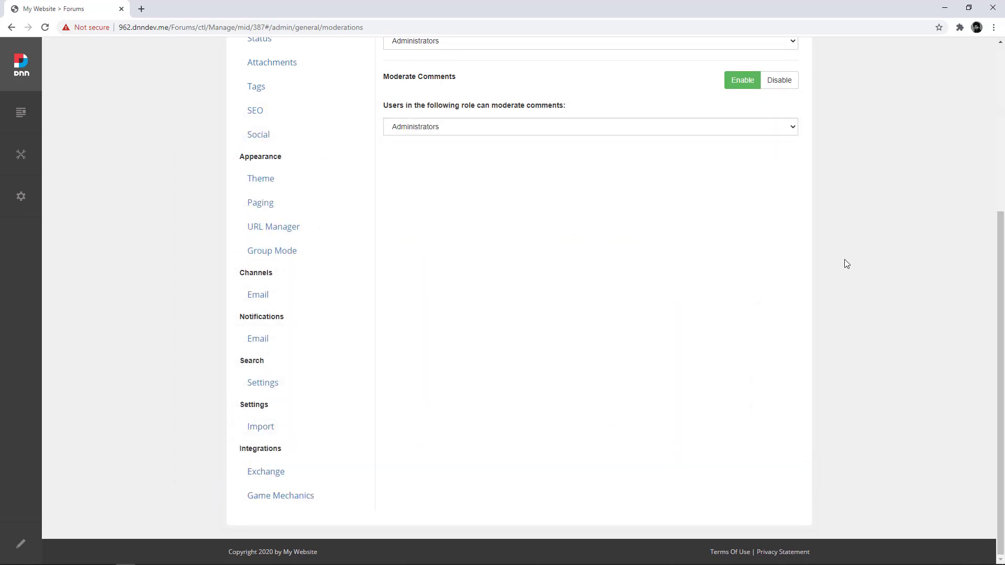
scroll(845, 262, up, 5)
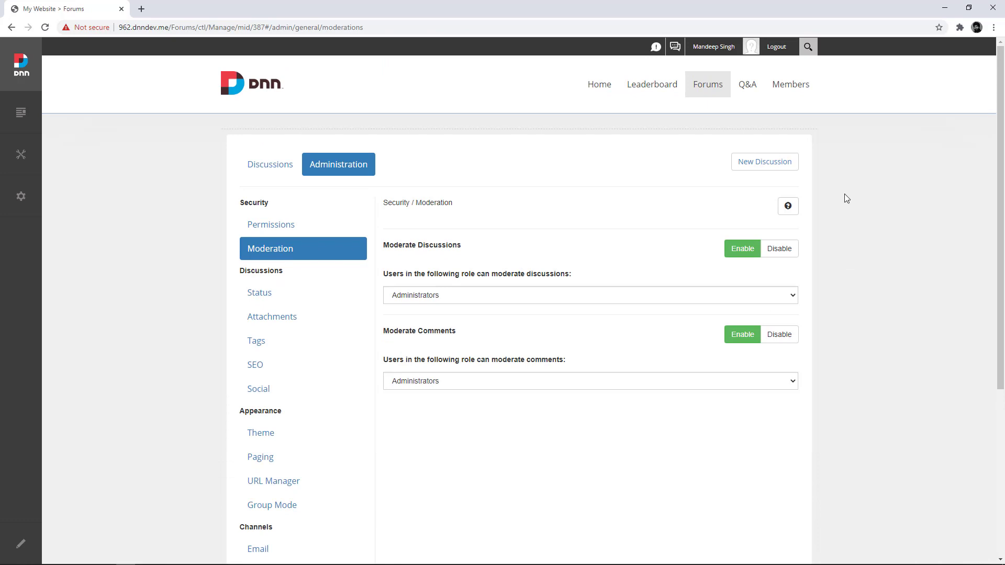
click(776, 47)
click(758, 50)
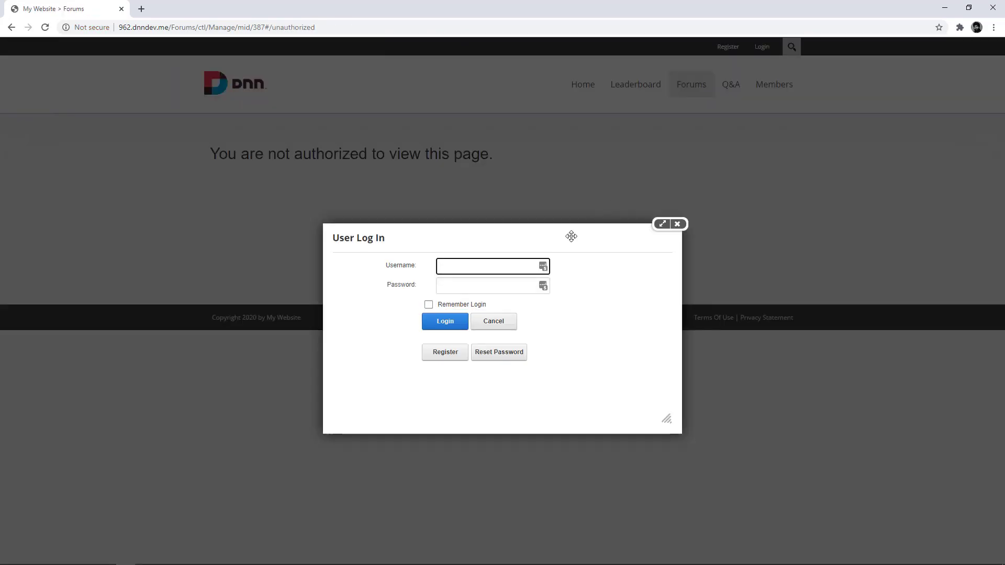
text(john.doe)
key(Tab)
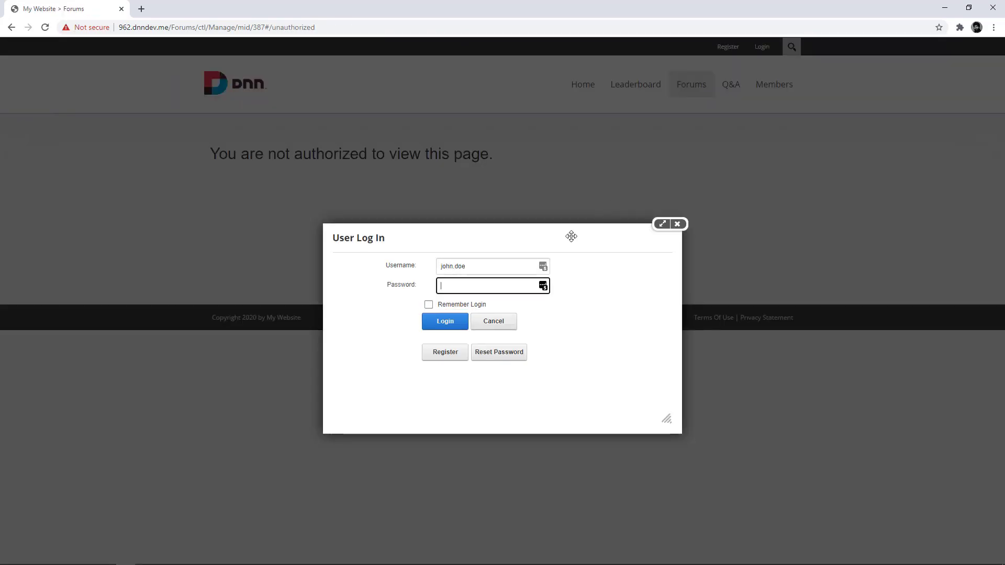
text(••••••••)
key(Return)
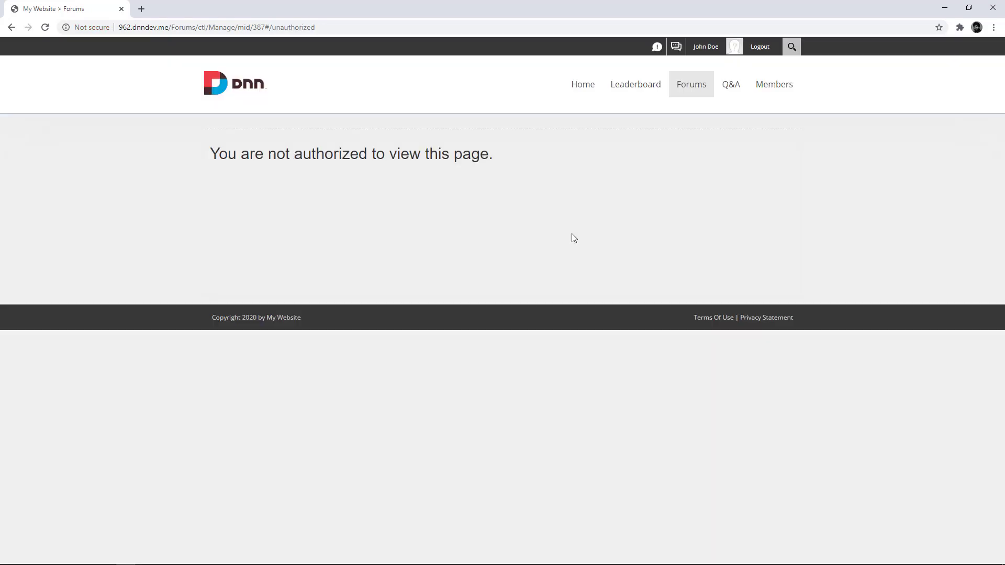
Step: Start a new Forums discussion titled 'My First Post'
click(694, 93)
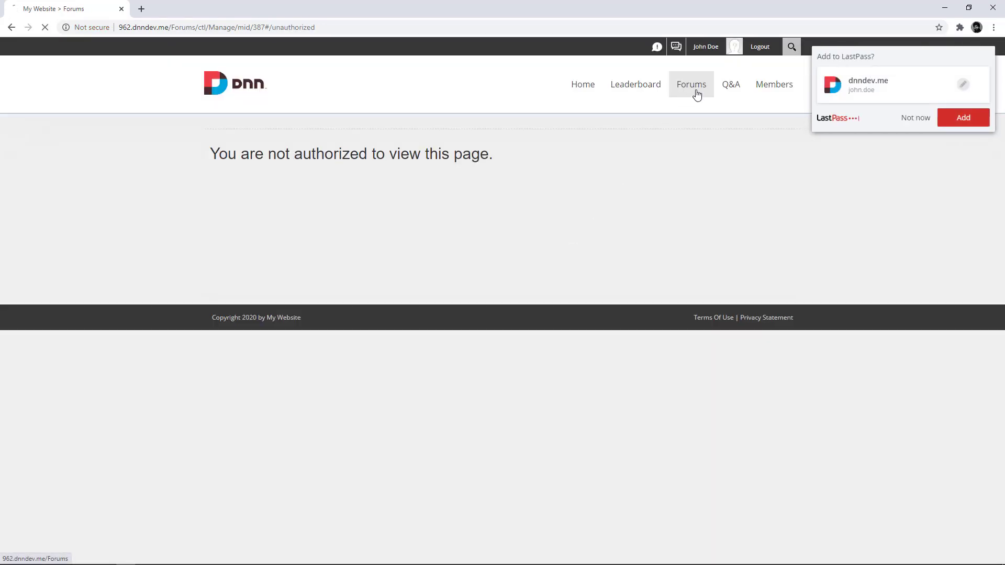
click(881, 118)
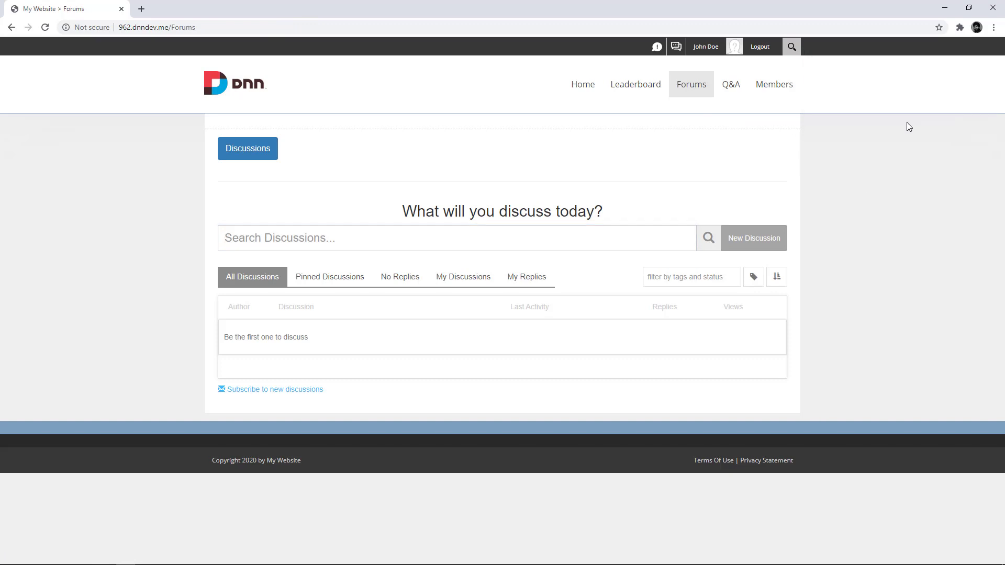
click(778, 237)
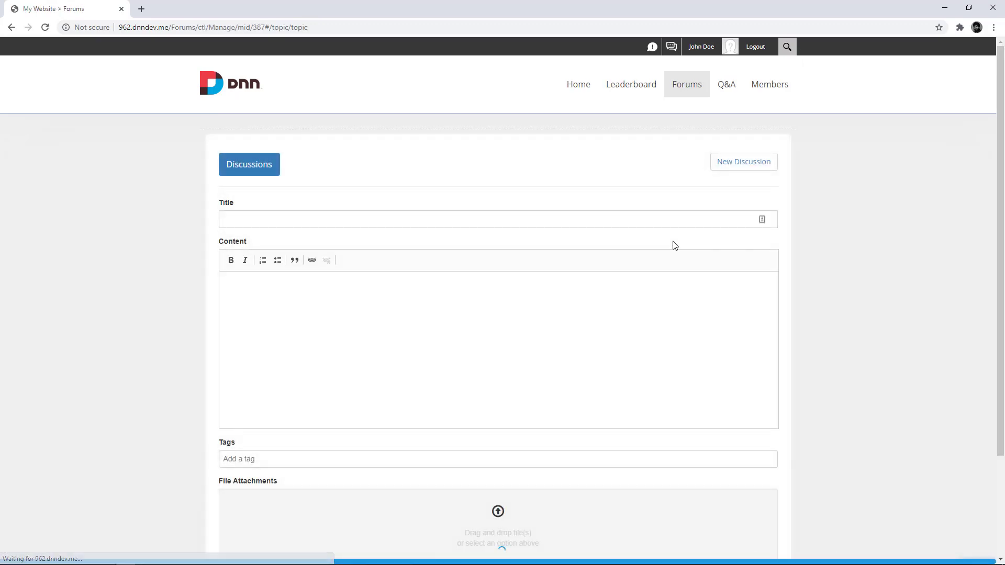
click(522, 224)
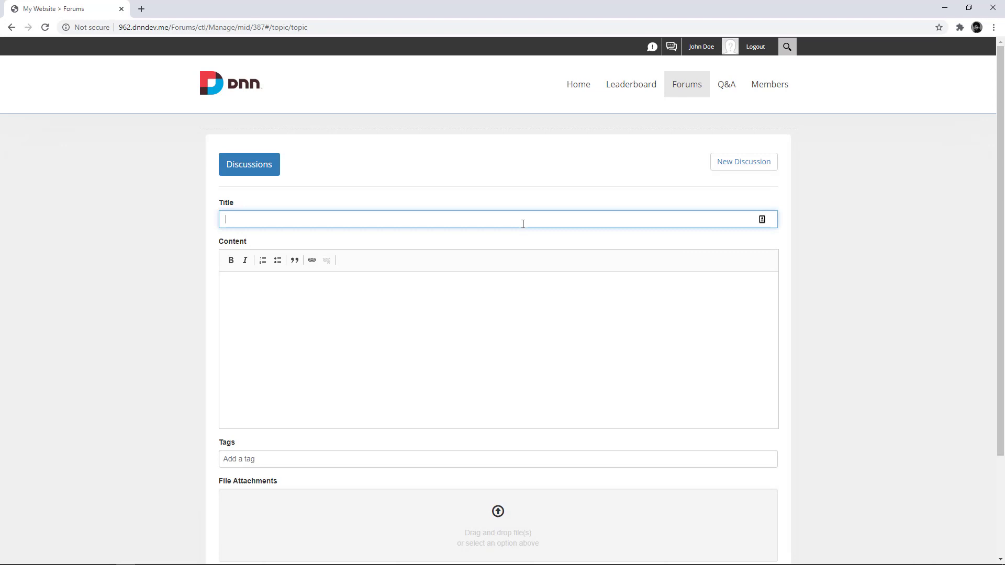
text(My First Post)
key(Tab)
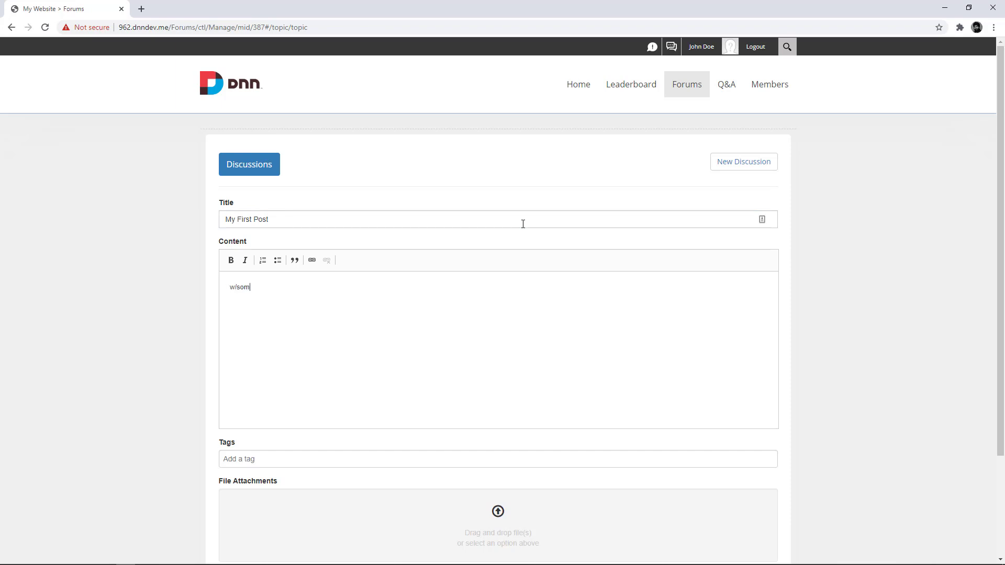
Step: Add content 'w/some test contetn' and tag 'test', then publish and acknowledge the success message
text(w/some test contetn)
key(Tab)
text(test)
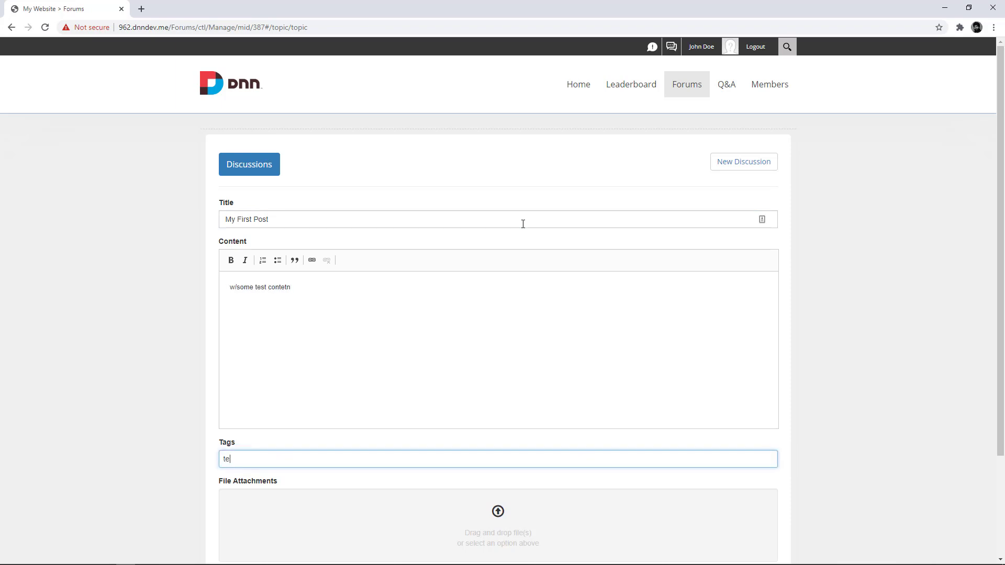
key(Return)
scroll(523, 224, down, 3)
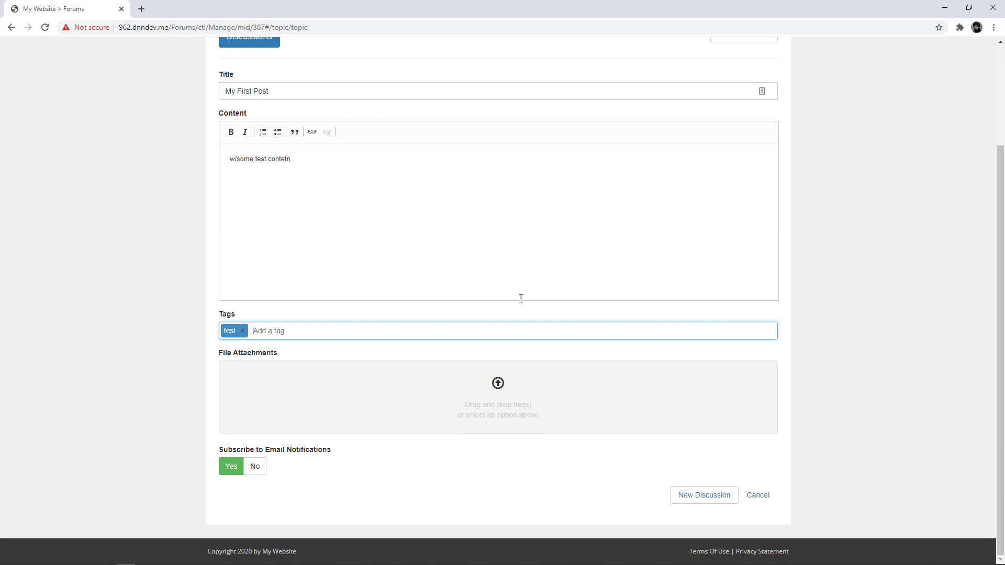
click(689, 494)
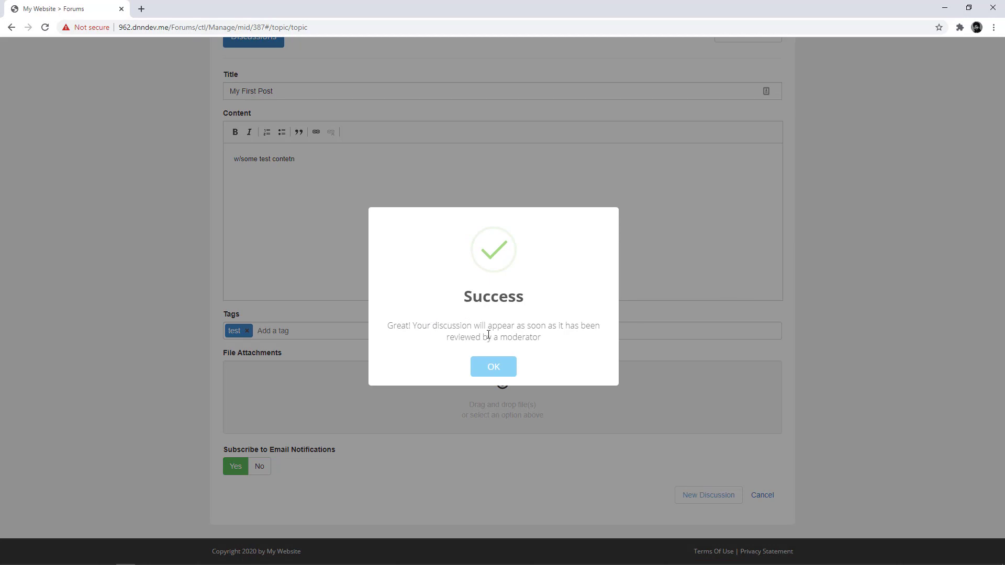
click(503, 369)
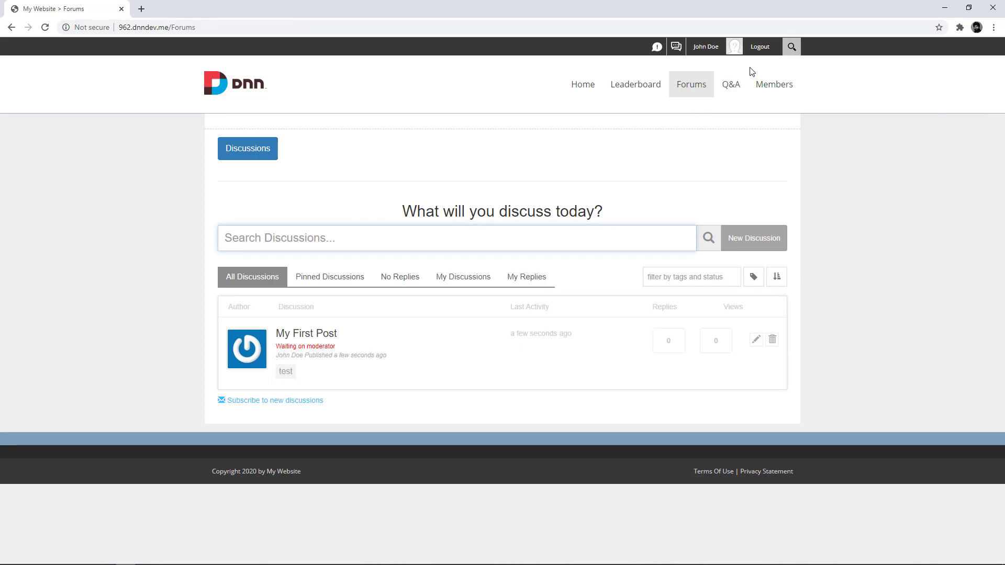
Step: Sign out of the non-admin account and log back in as administrator using saved credentials
click(759, 46)
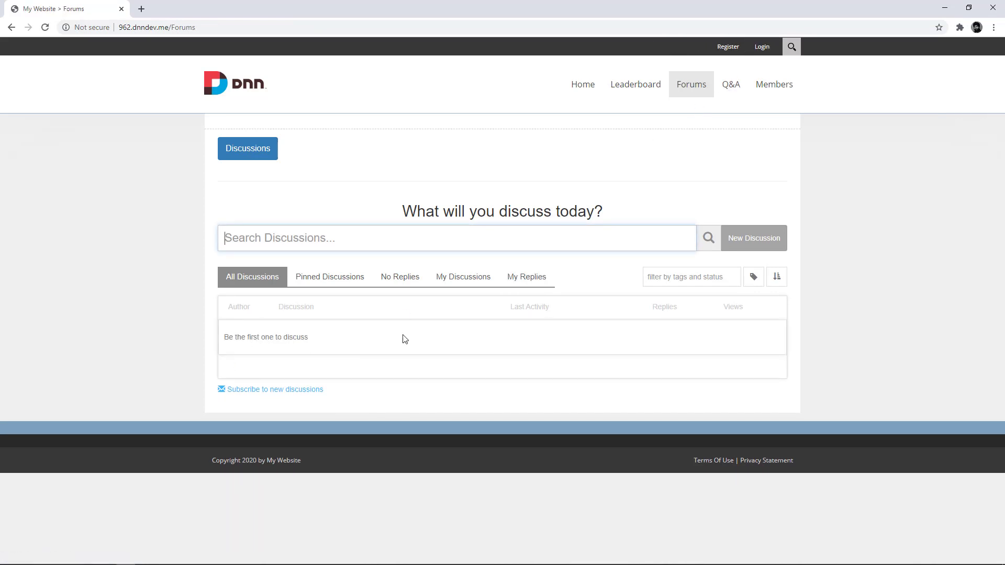
click(760, 46)
click(543, 267)
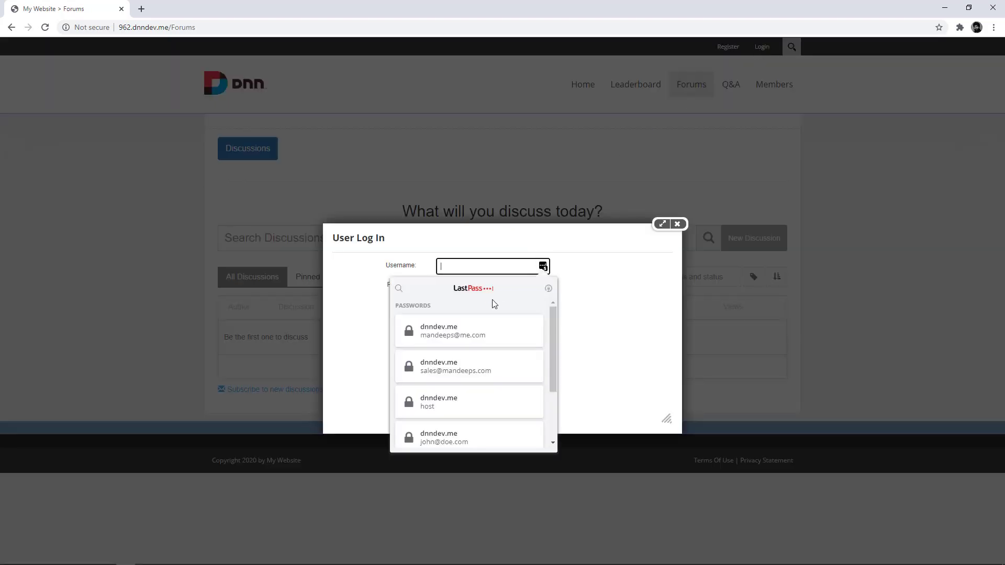
click(458, 337)
click(444, 330)
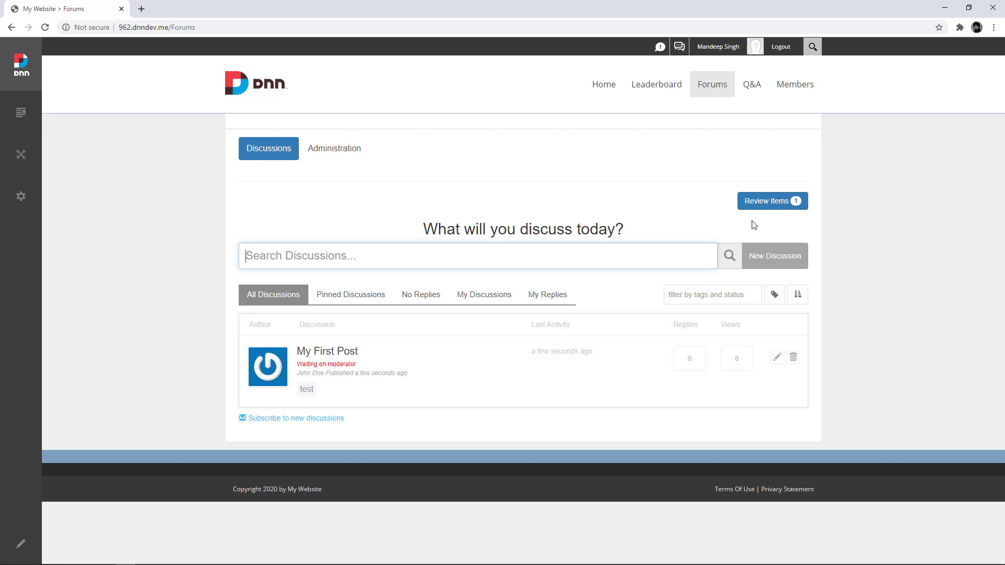
Step: Approve 'My First Post' from the review queue, then sign out
click(774, 208)
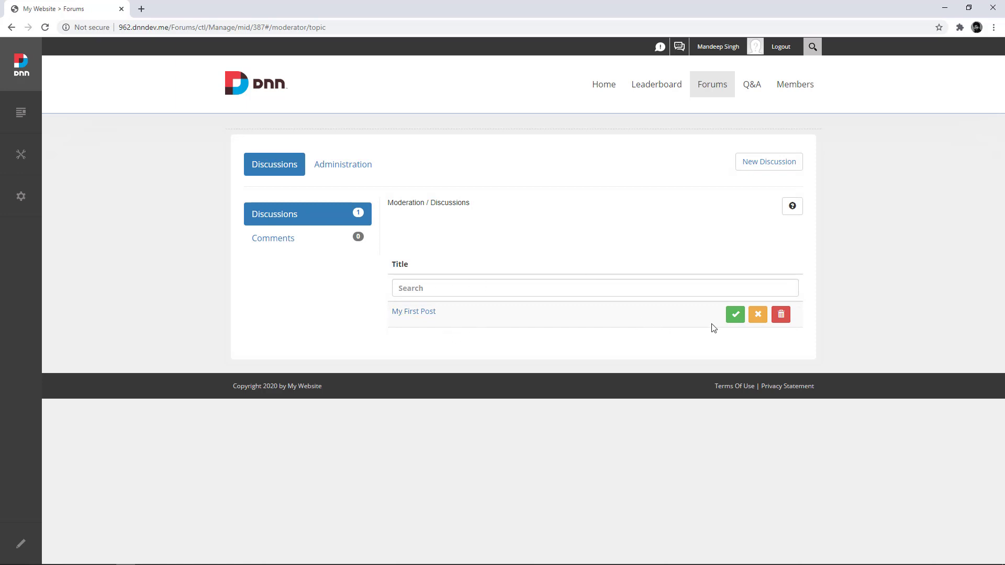
click(735, 315)
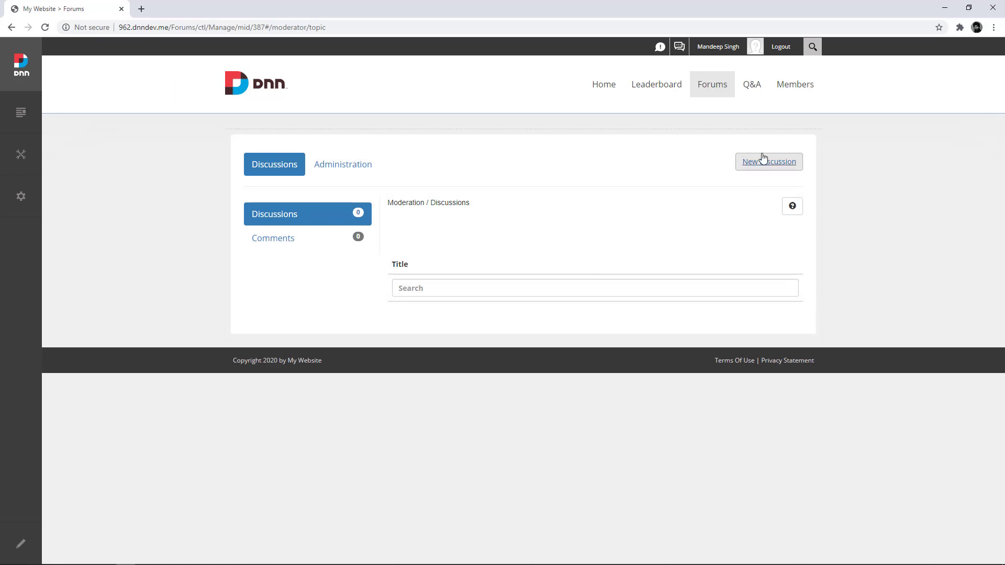
click(781, 48)
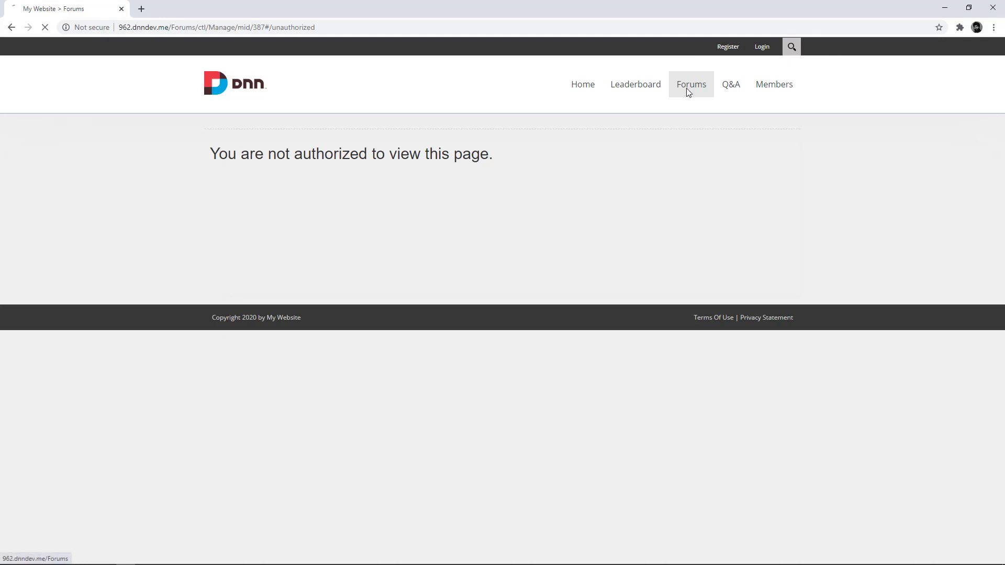
Step: Check the top-ranked user's activity on the Leaderboard: 16 points, 5 from Add discussion
click(686, 87)
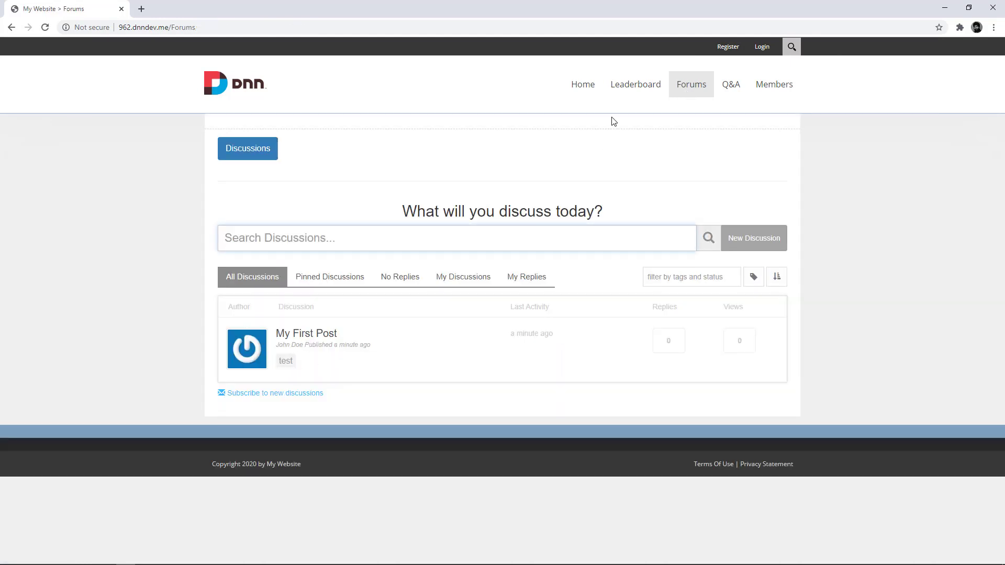
click(630, 88)
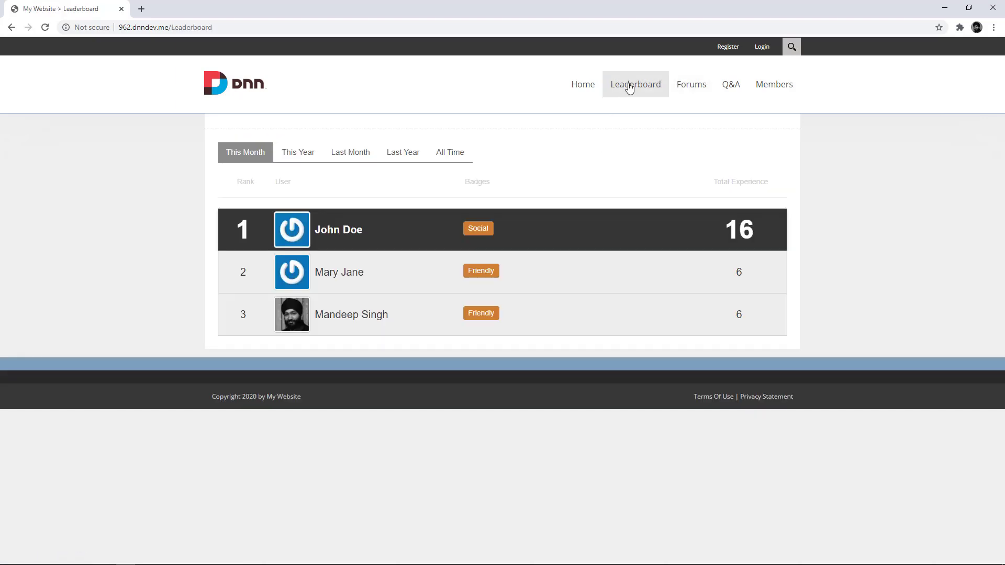
click(326, 230)
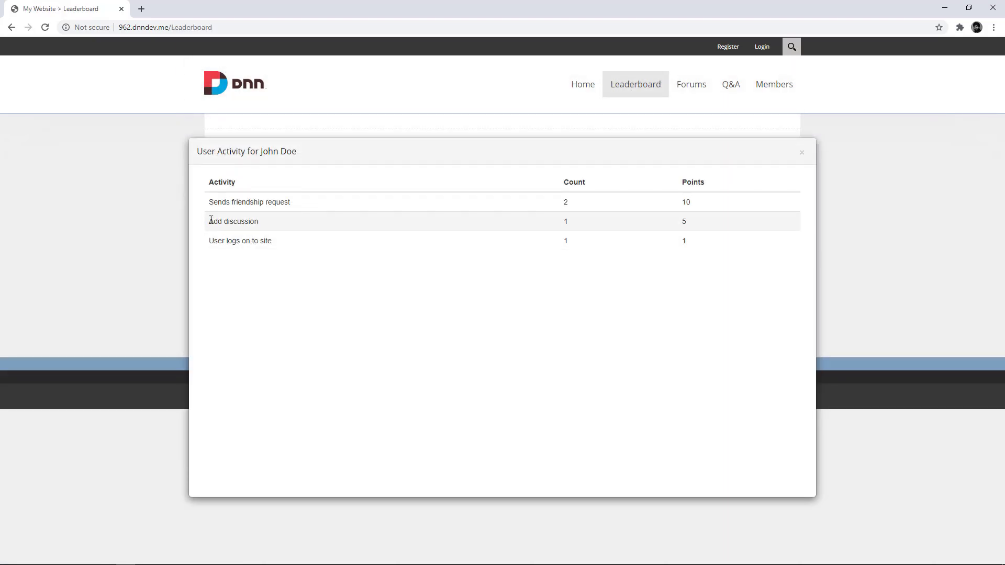
drag(218, 222, 262, 226)
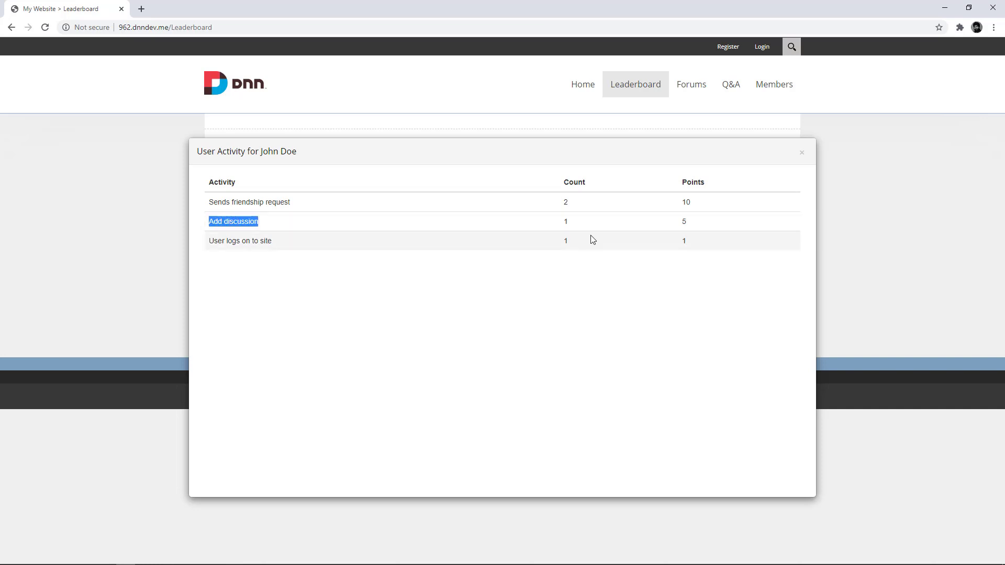
click(227, 220)
triple_click(228, 219)
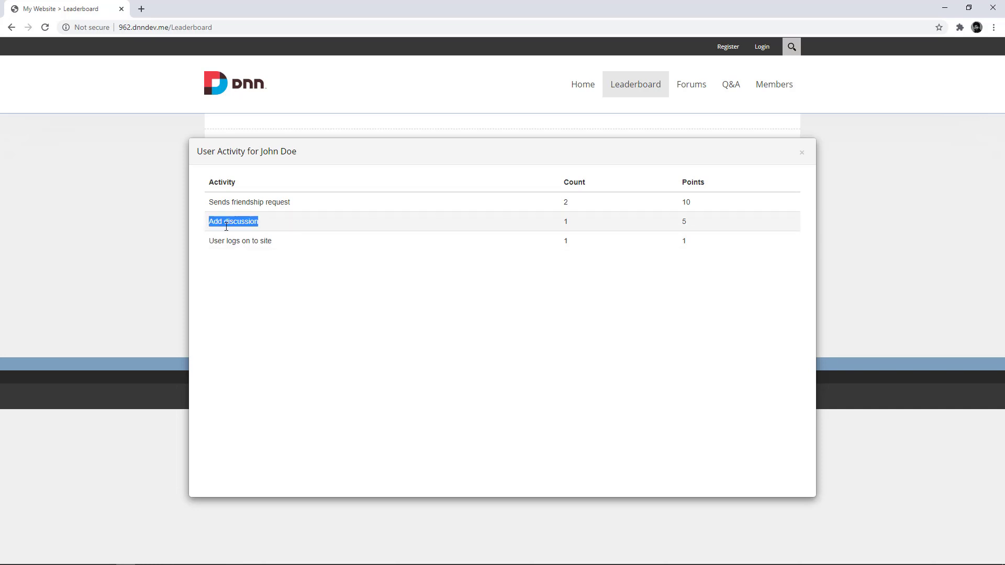
click(801, 153)
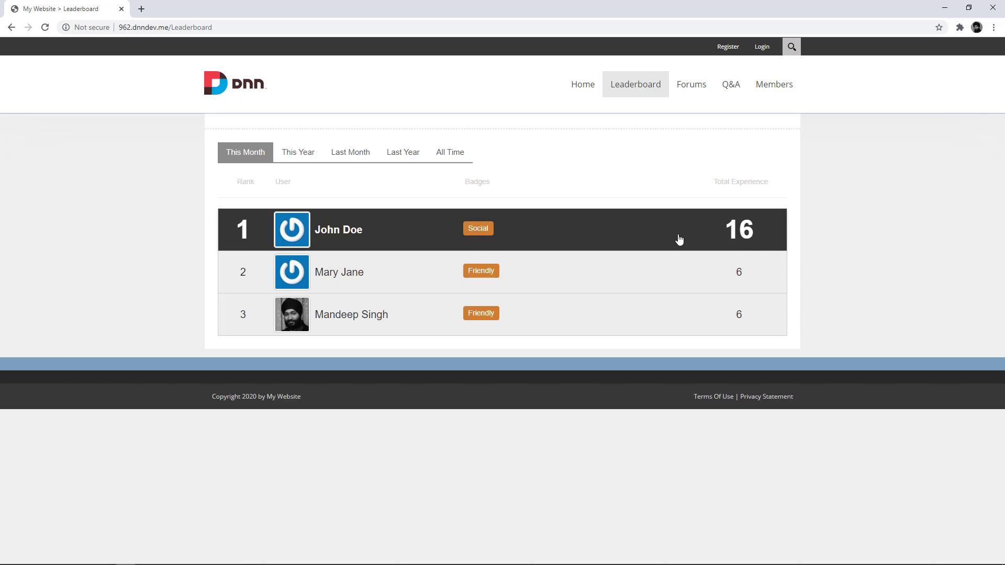
Step: Sign in with the saved administrator login
click(762, 48)
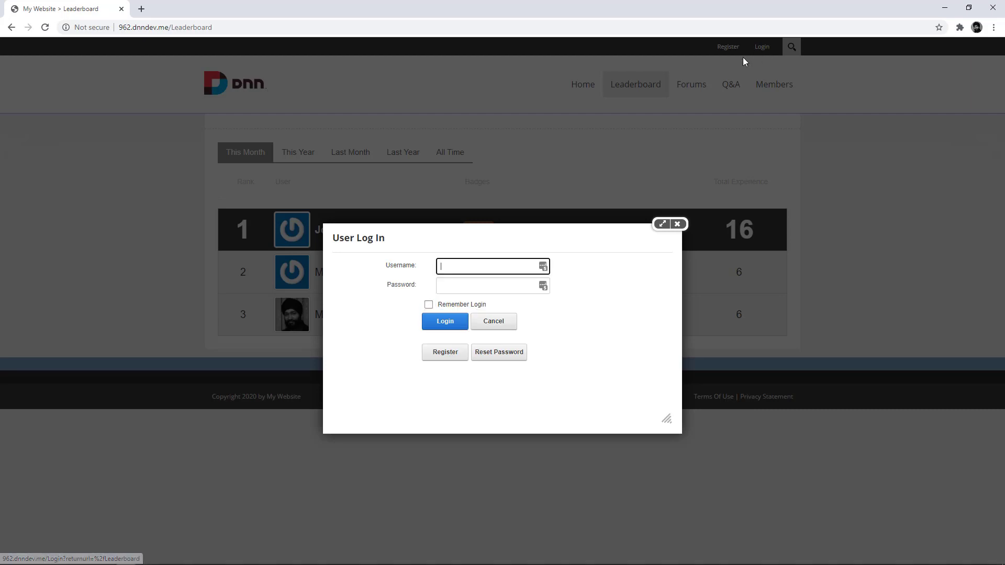
click(542, 266)
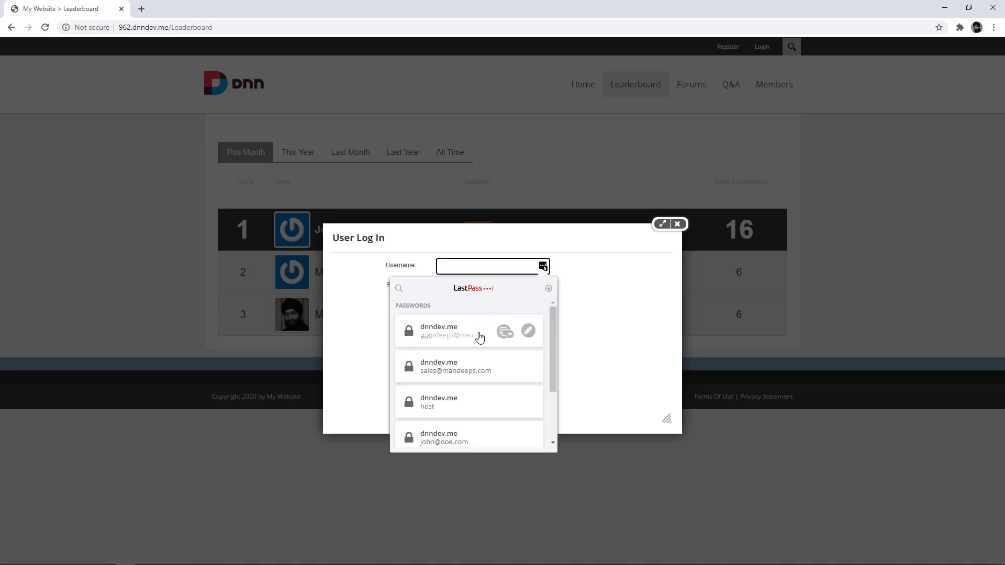
click(487, 327)
click(449, 333)
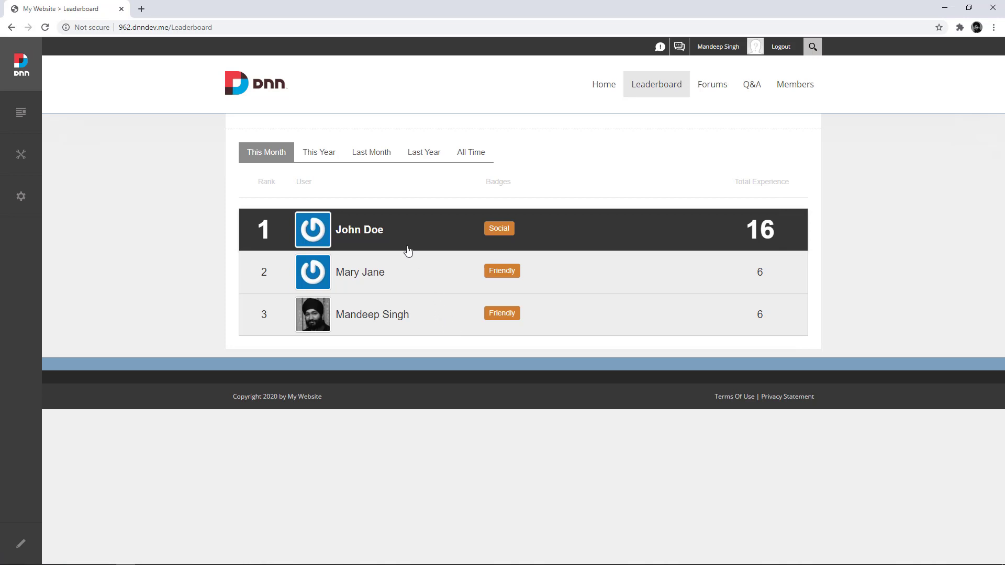
Step: Open the Forums administration Moderation settings
click(717, 88)
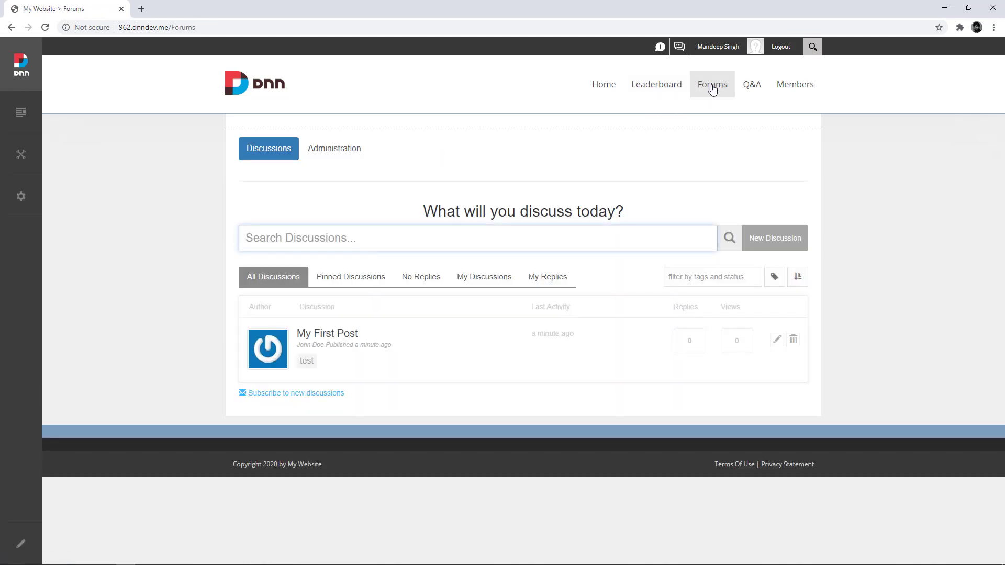
click(336, 150)
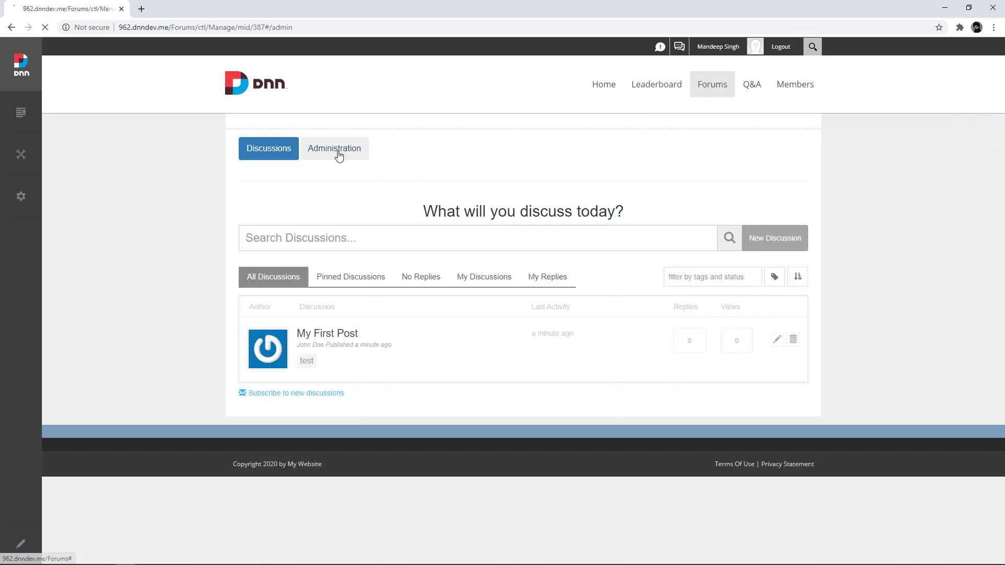
click(298, 244)
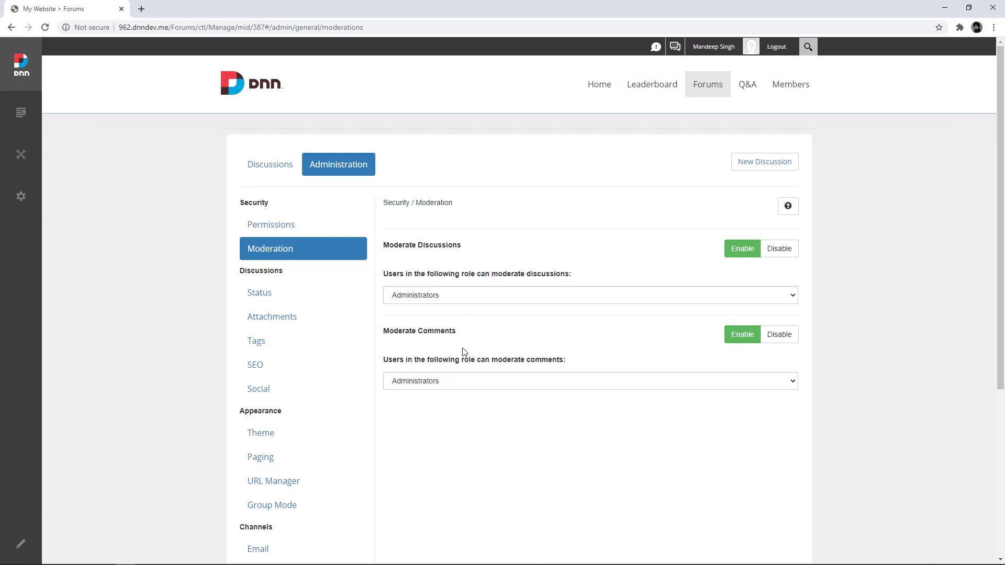
scroll(350, 419, down, 5)
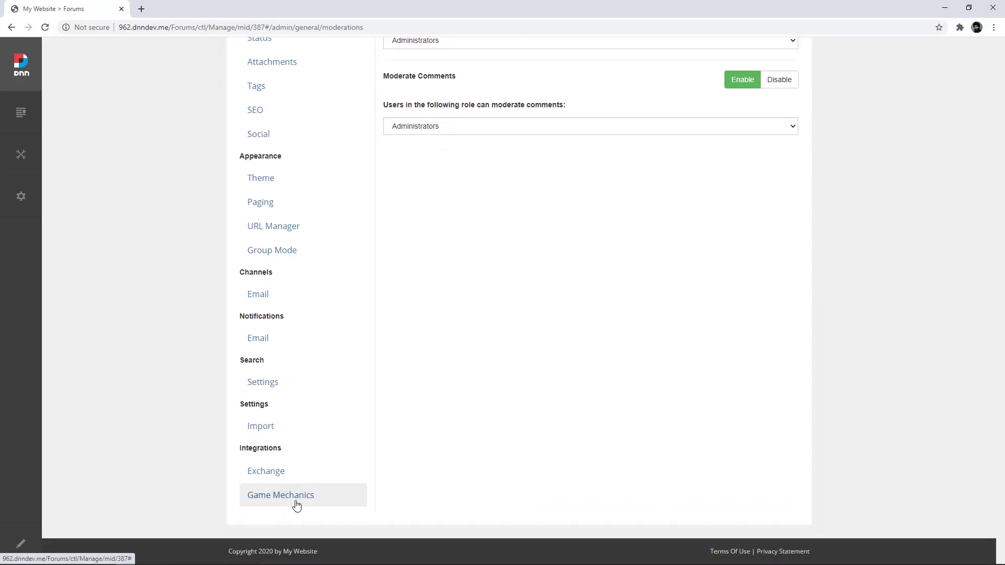
click(289, 496)
Step: Review the forum privileges list in Manage Game Mechanics
click(285, 209)
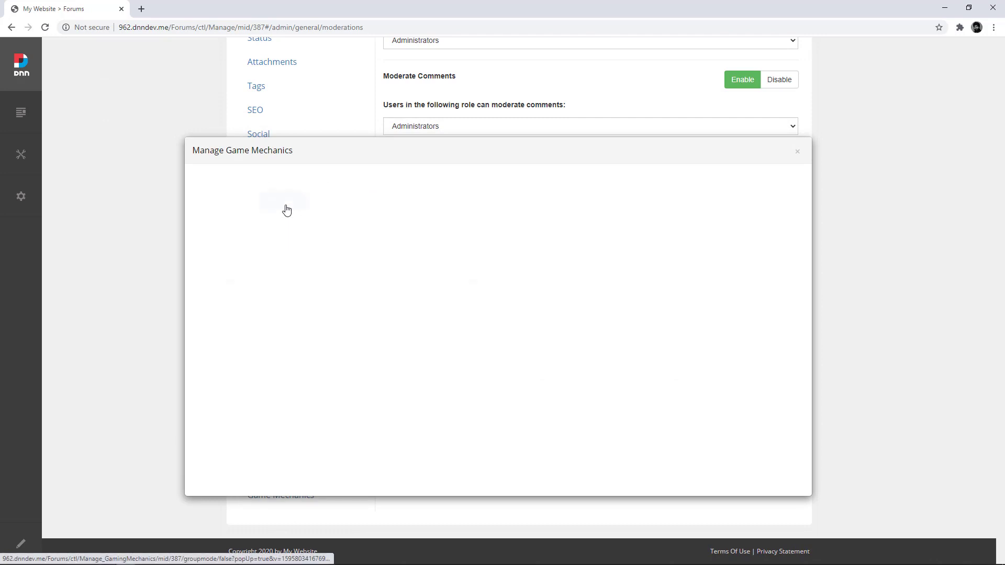
scroll(376, 282, down, 1)
scroll(377, 282, up, 1)
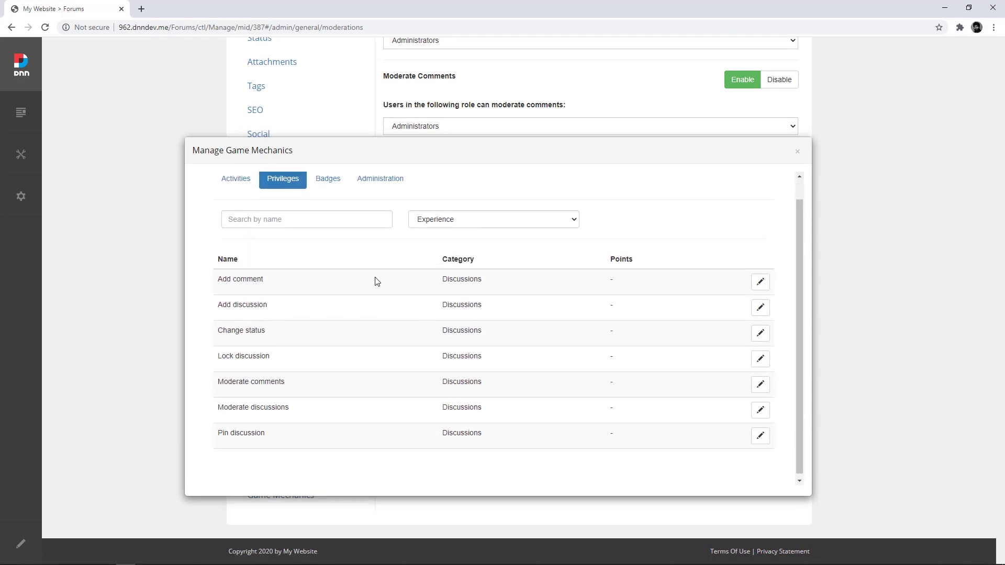
scroll(377, 282, down, 1)
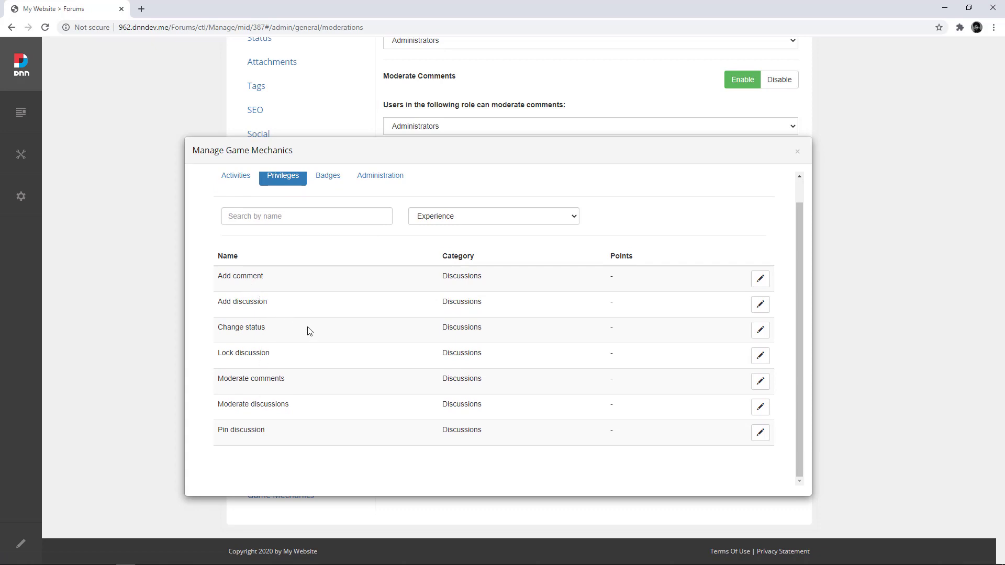
drag(217, 276, 261, 278)
double_click(248, 305)
drag(272, 330, 232, 331)
click(342, 431)
Step: Require 15 experience points for the Moderate comments privilege
click(758, 382)
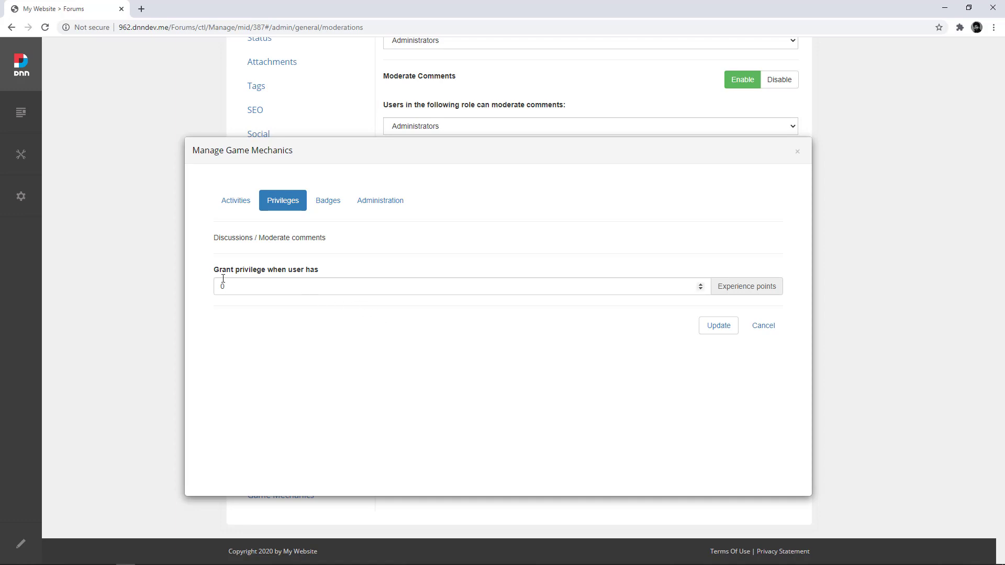
double_click(312, 286)
text(15)
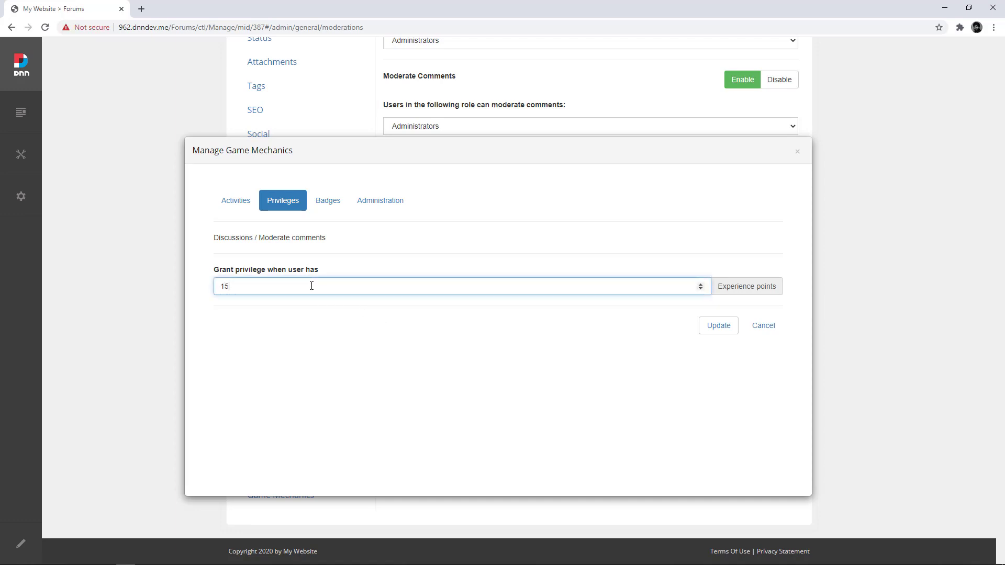
click(714, 328)
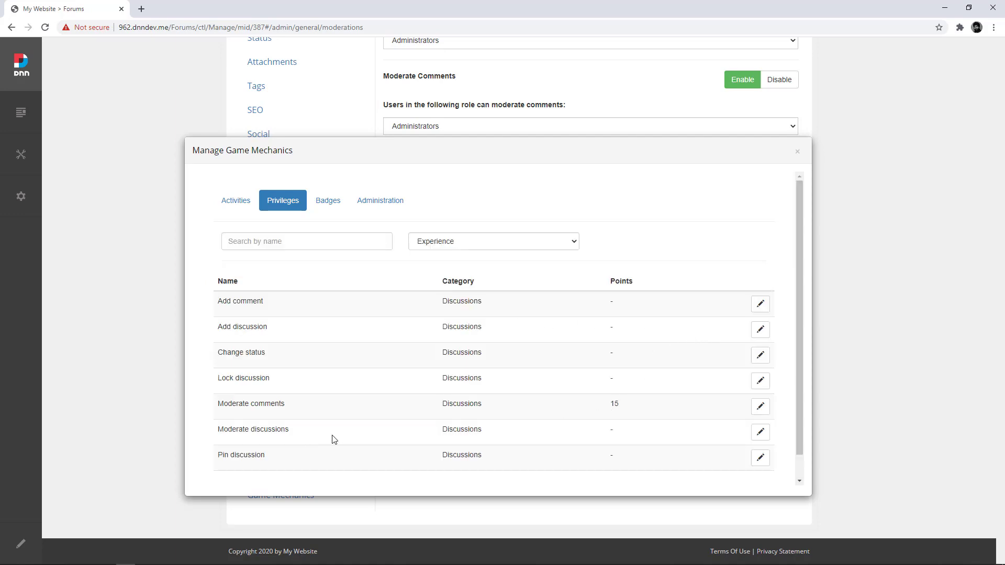
Step: Require 15 experience points for the Moderate discussions privilege, then close the dialog
click(756, 438)
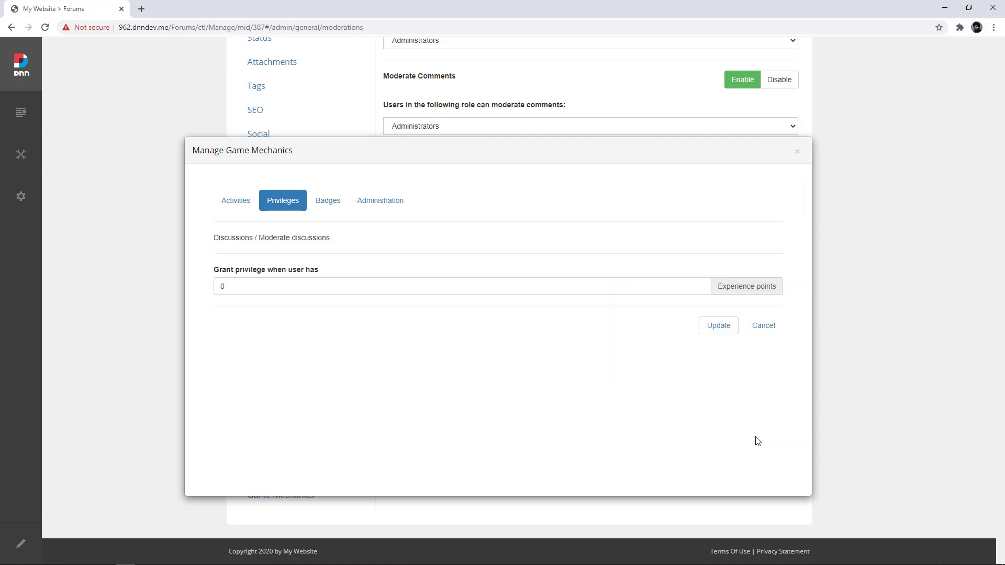
double_click(335, 294)
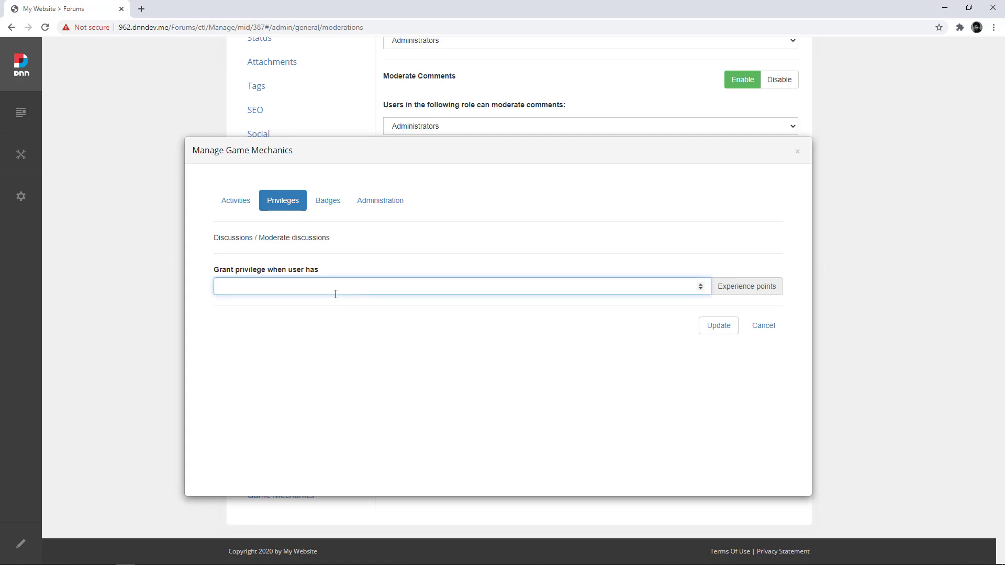
text(15)
click(704, 332)
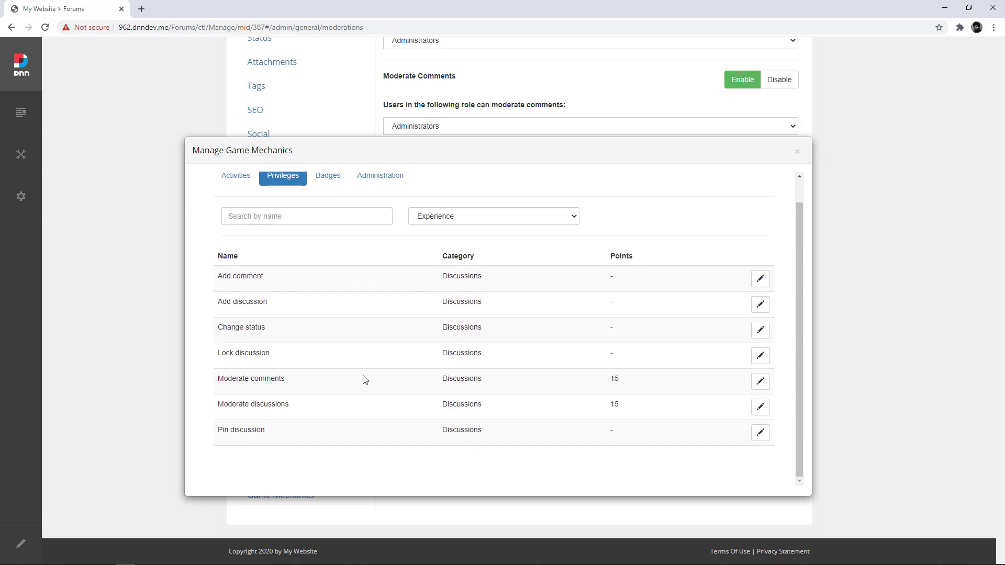
scroll(365, 380, down, 1)
scroll(478, 420, up, 1)
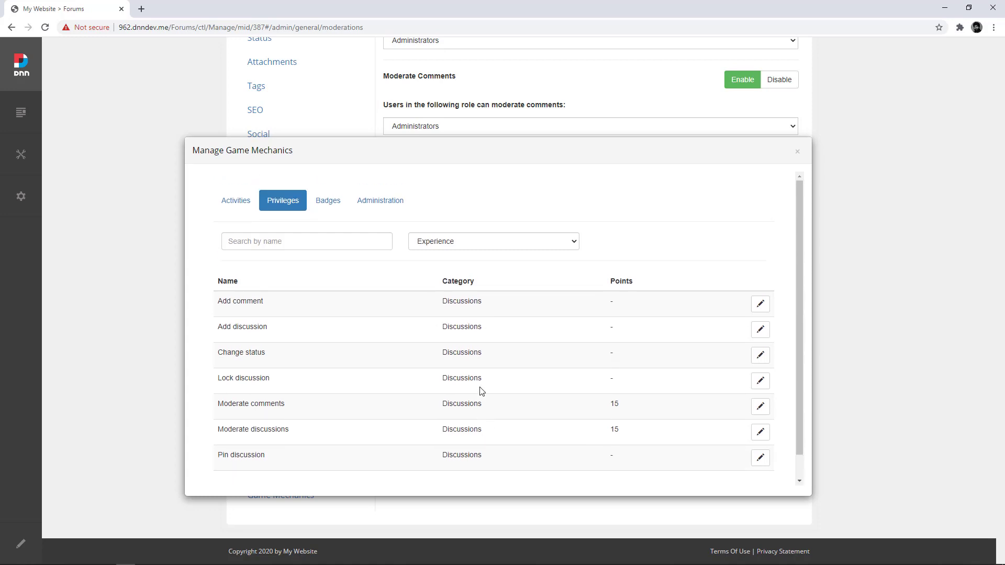
click(798, 155)
Step: Sign out of the administrator account and sign in as the regular forum user
scroll(744, 318, up, 5)
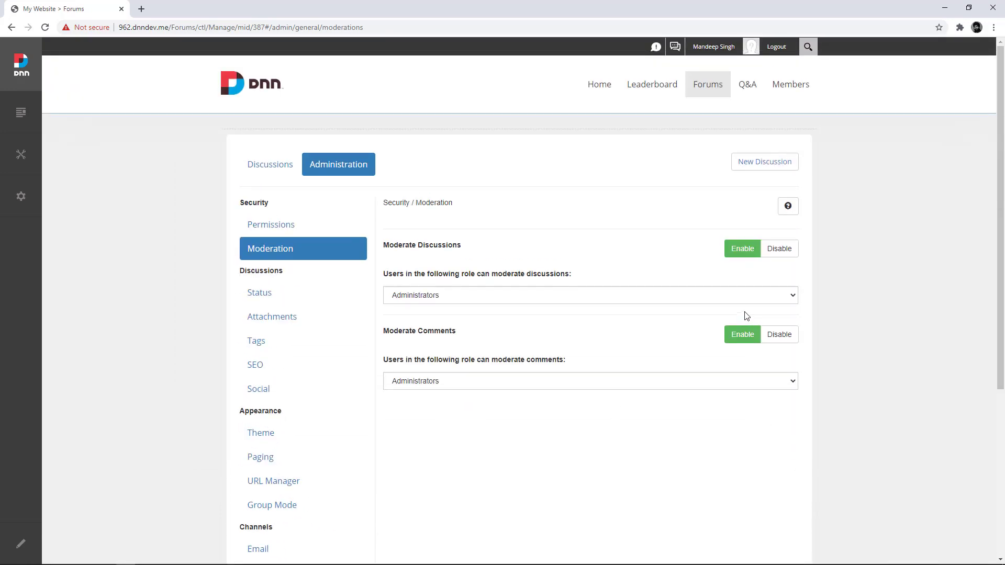
click(776, 48)
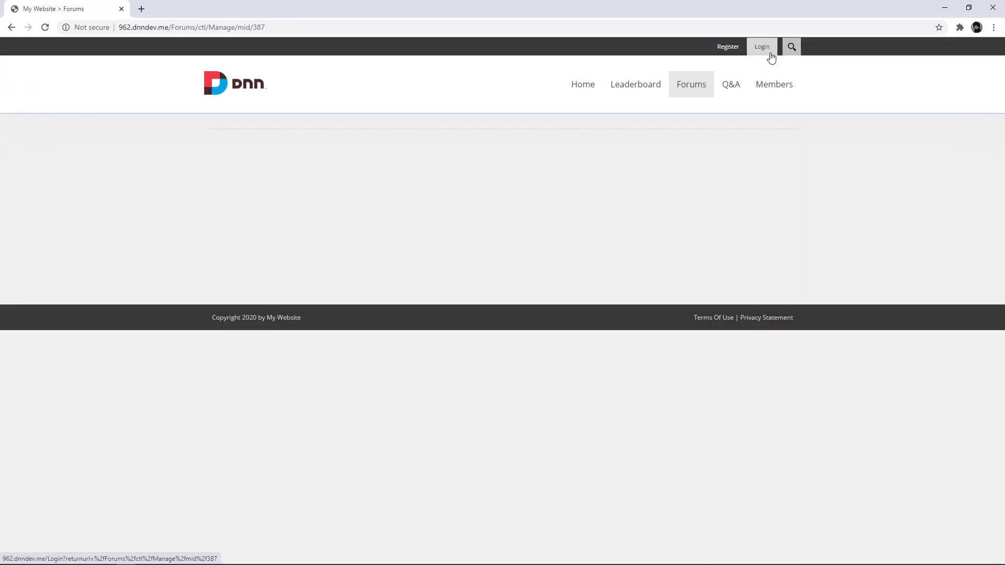
click(691, 85)
click(762, 47)
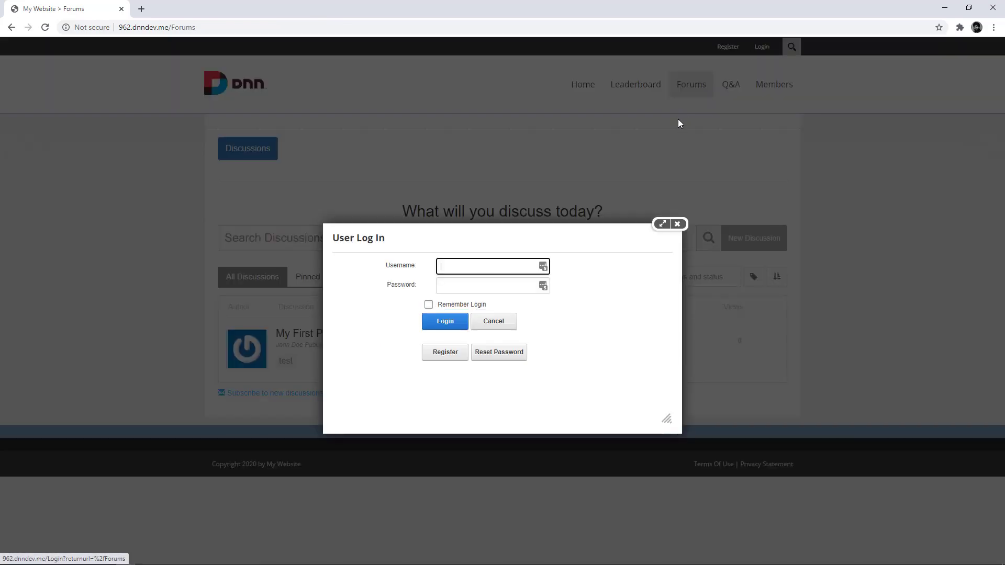
text(john.doe)
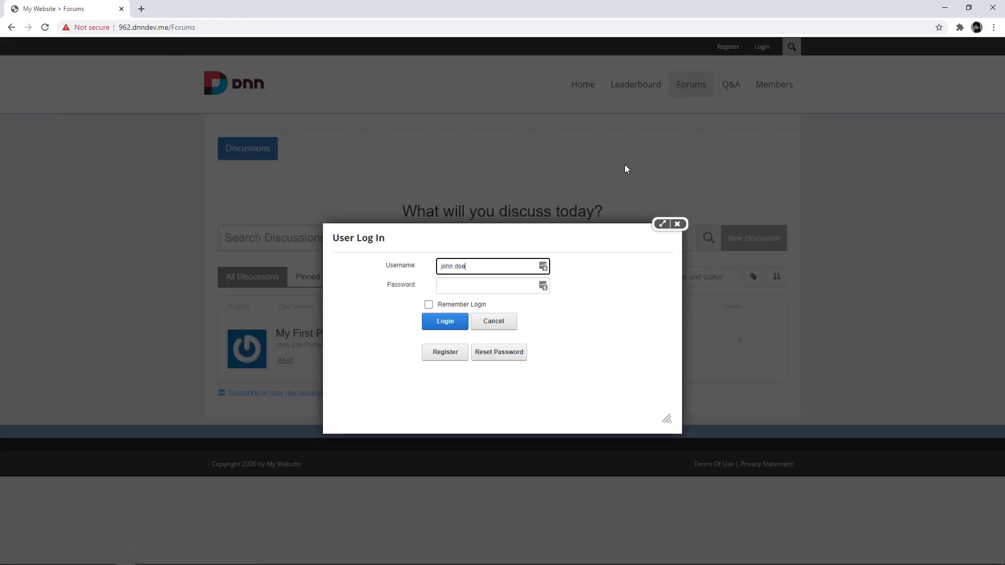
key(Tab)
text(p)
key(Return)
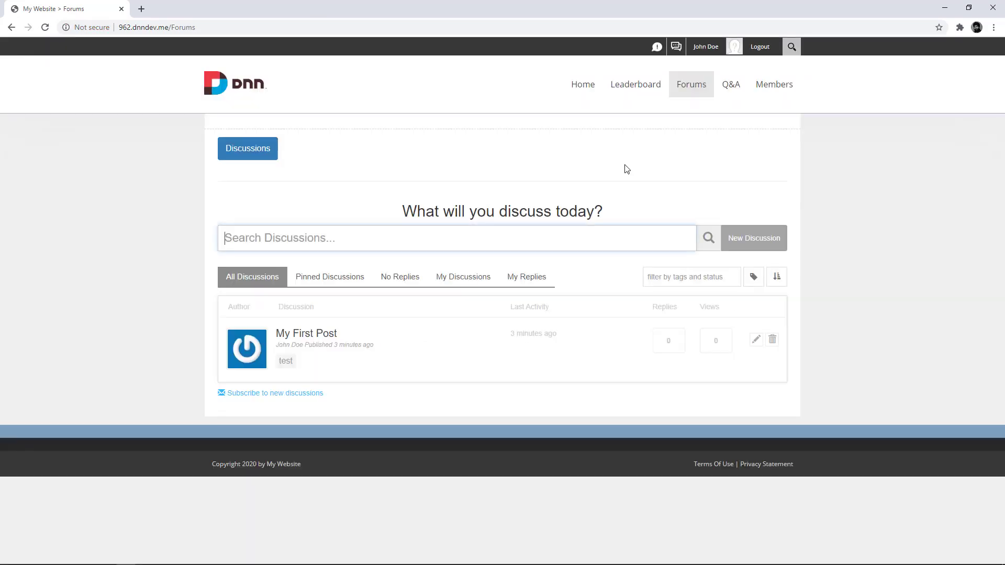
Step: Post the comment 'This is a test comment.' under My First Post
click(310, 335)
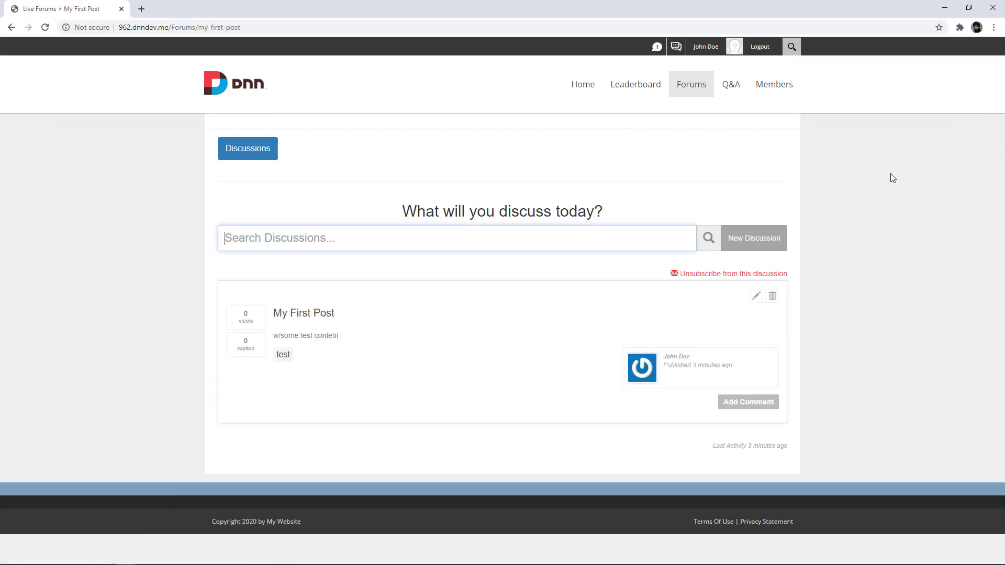
click(915, 119)
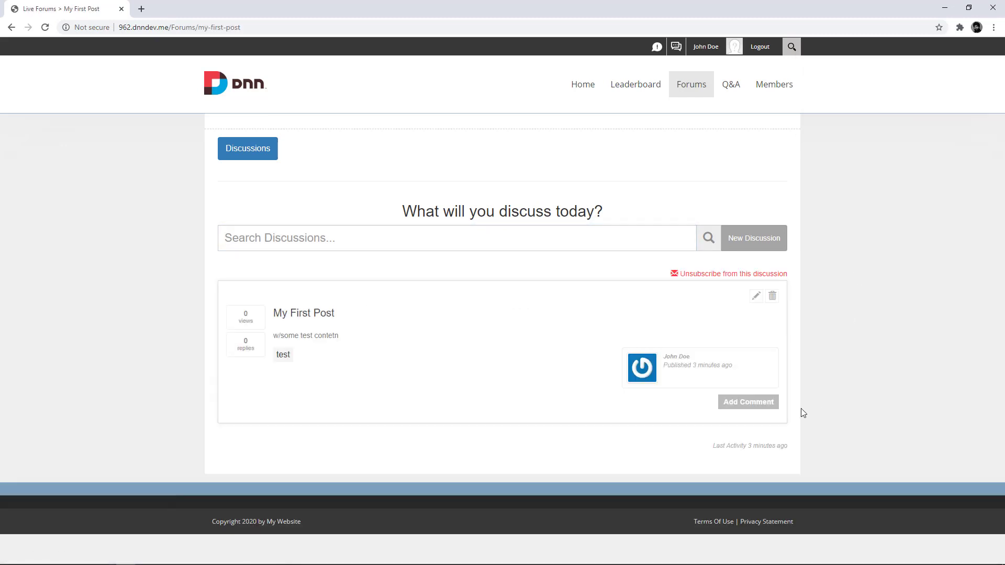
click(757, 407)
scroll(569, 459, down, 1)
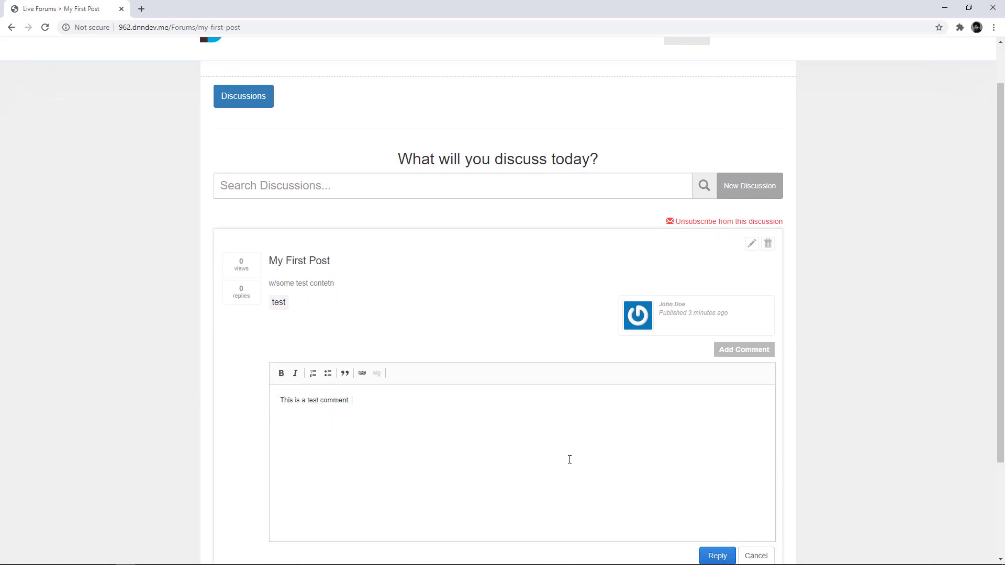
scroll(569, 460, down, 2)
click(717, 452)
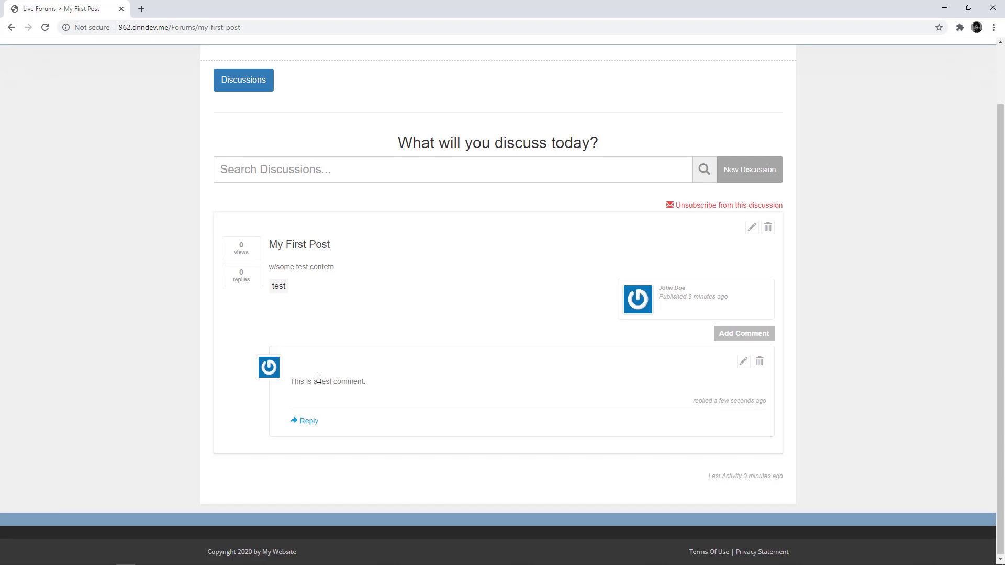
scroll(386, 345, up, 2)
Step: Publish discussion 'My 2nd post' with content 'w/some test content' and the tag test
click(729, 249)
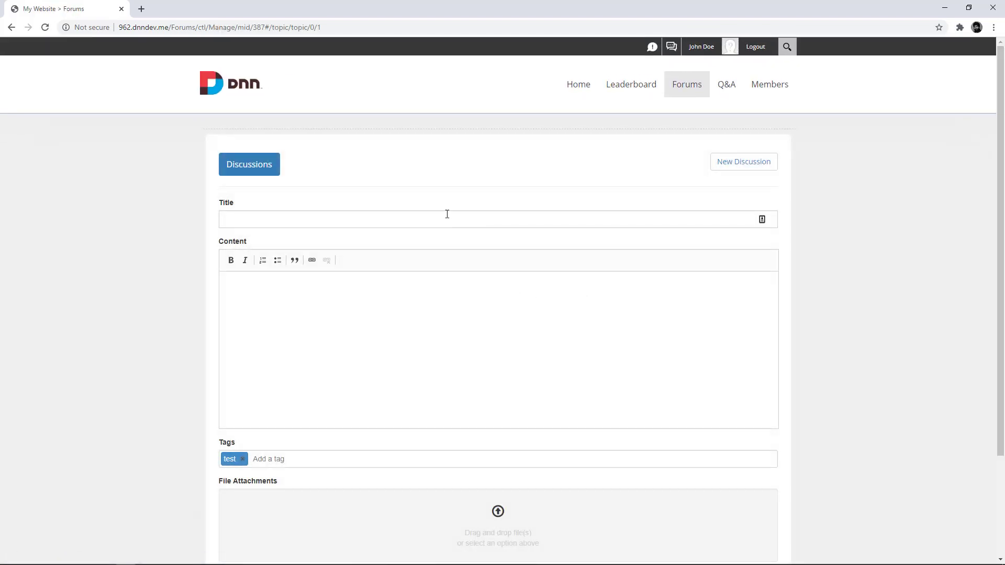
click(447, 214)
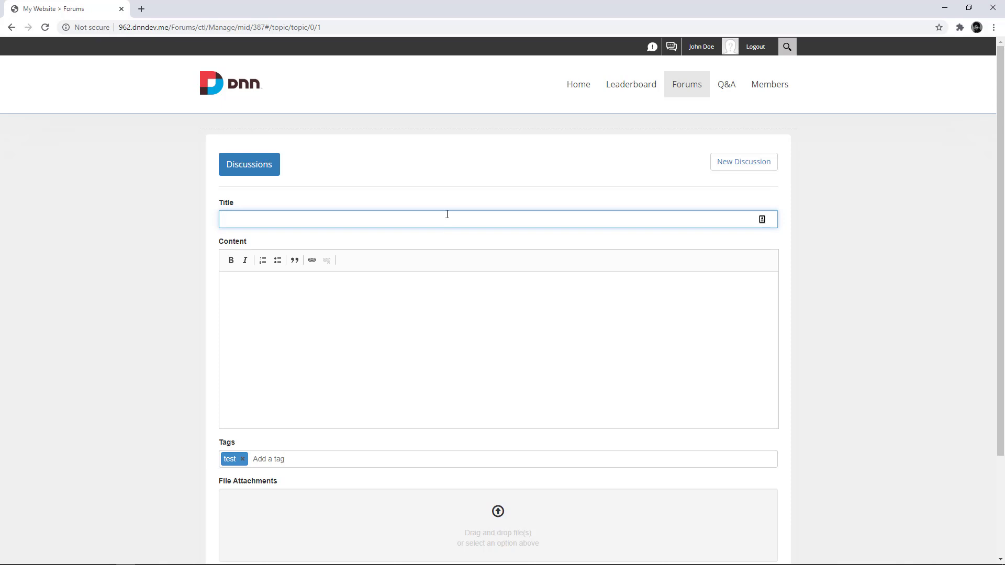
text(My 2nd post)
key(Tab)
text(w/some test conten)
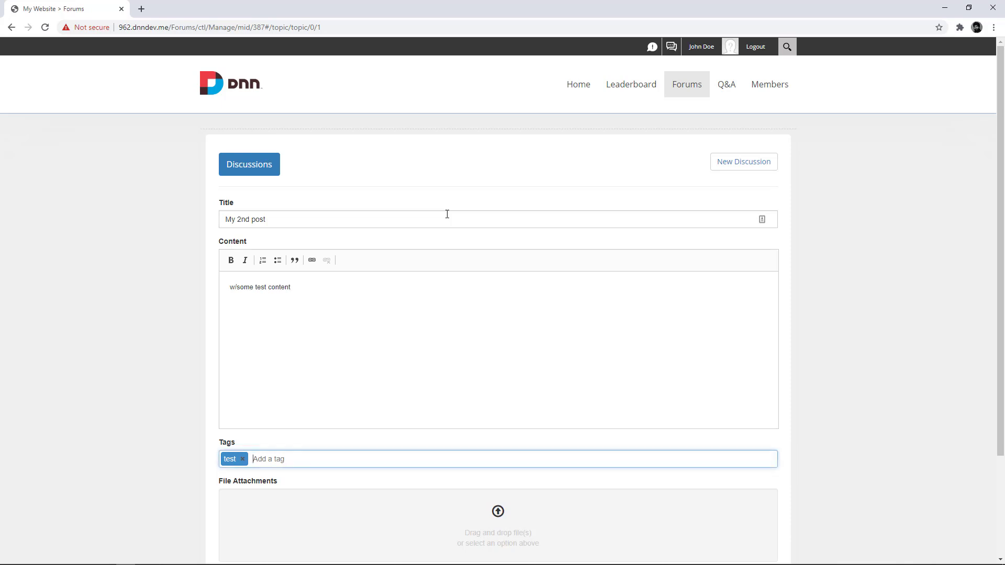
scroll(447, 214, down, 3)
click(707, 503)
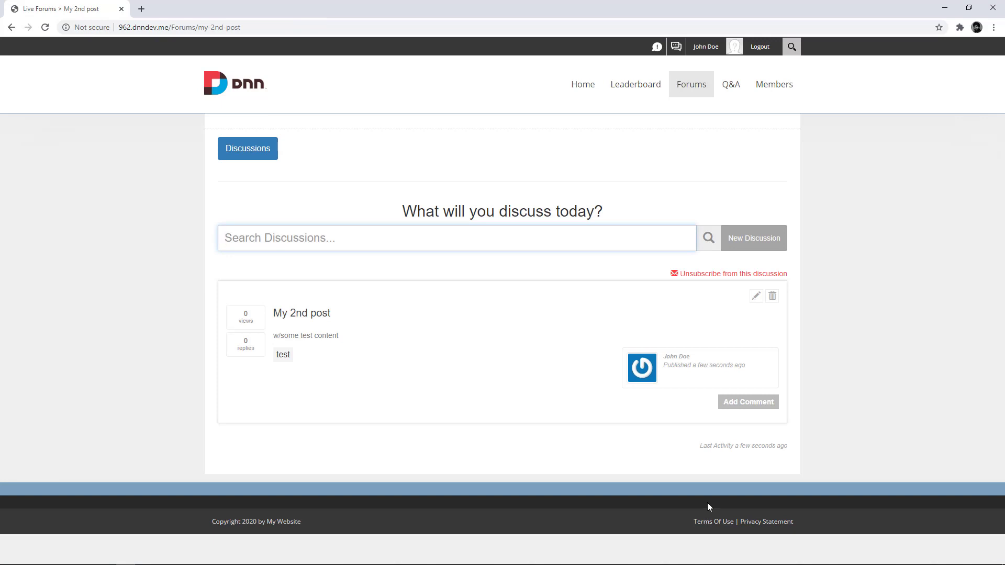
Step: Return to the forum discussion list and log out of the regular user account
click(697, 93)
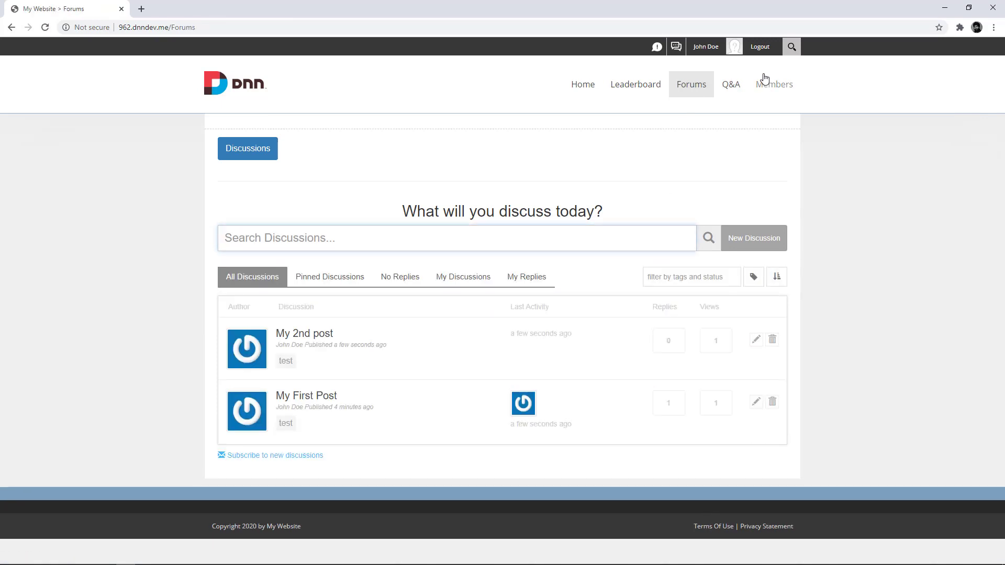
click(759, 47)
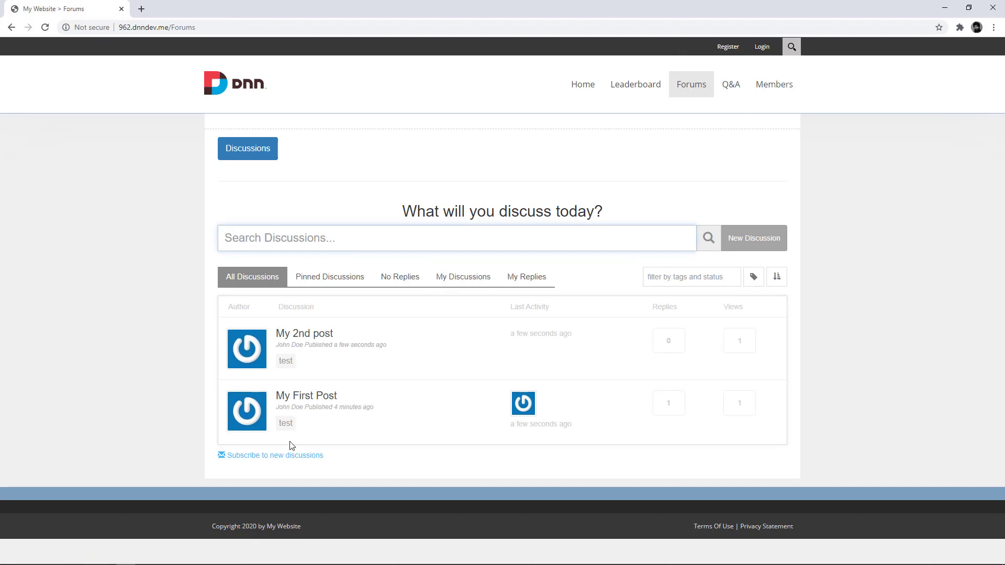
double_click(667, 404)
click(642, 411)
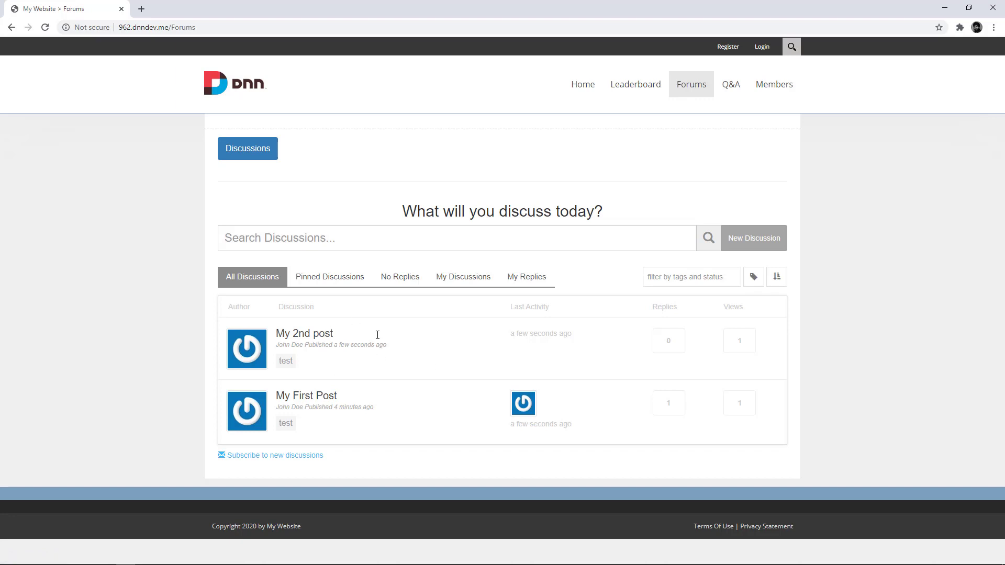
Step: Sign in as site administrator with the saved credentials and open forum administration
click(765, 48)
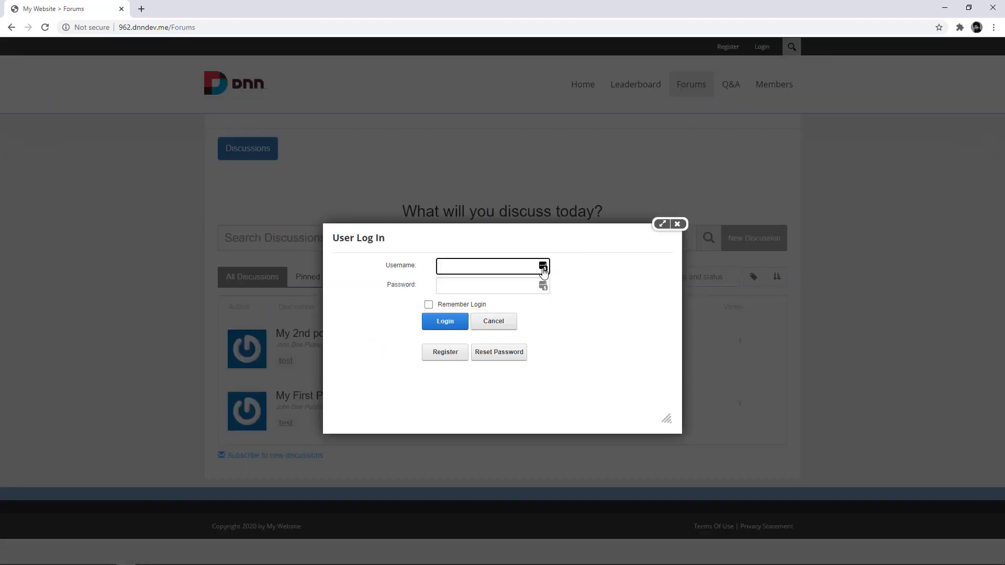
click(543, 266)
click(477, 342)
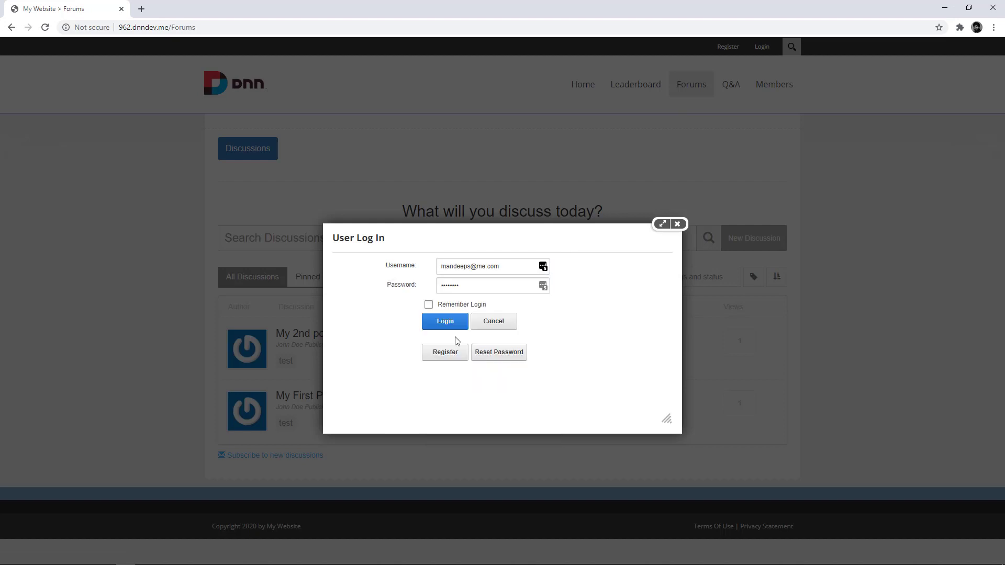
click(446, 327)
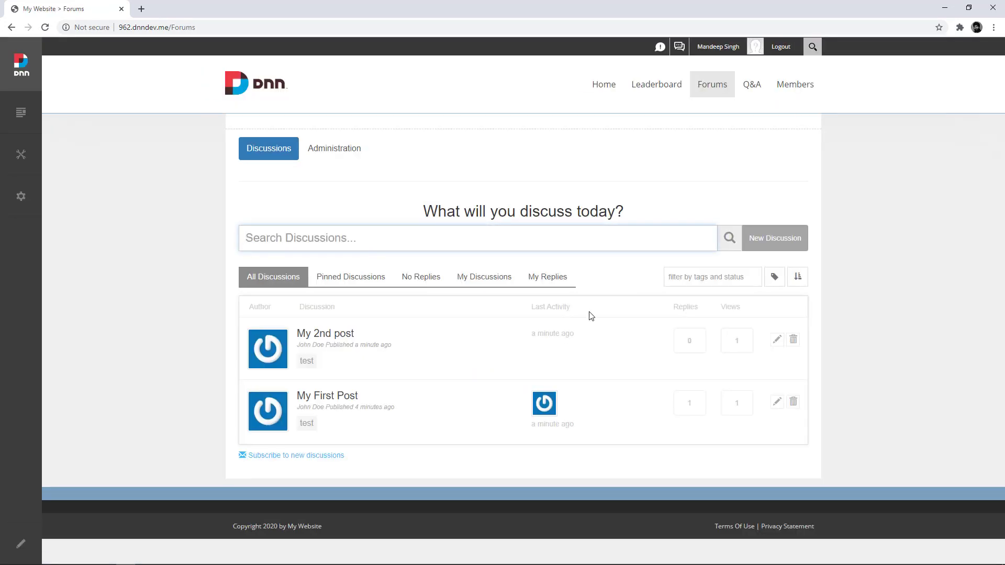
click(335, 149)
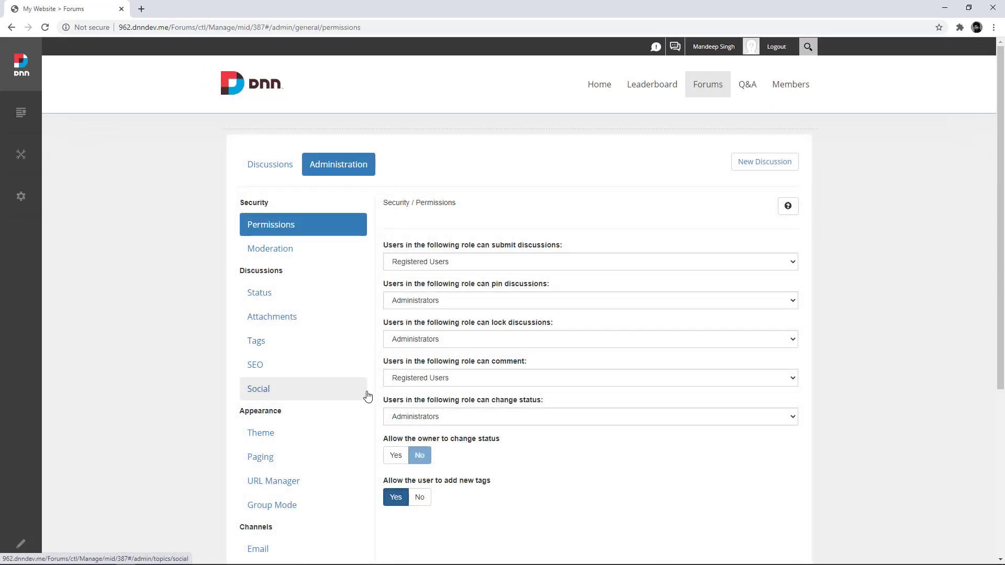
Step: Open the forum's Game Mechanics settings and scroll through the Activities list
scroll(364, 397, down, 5)
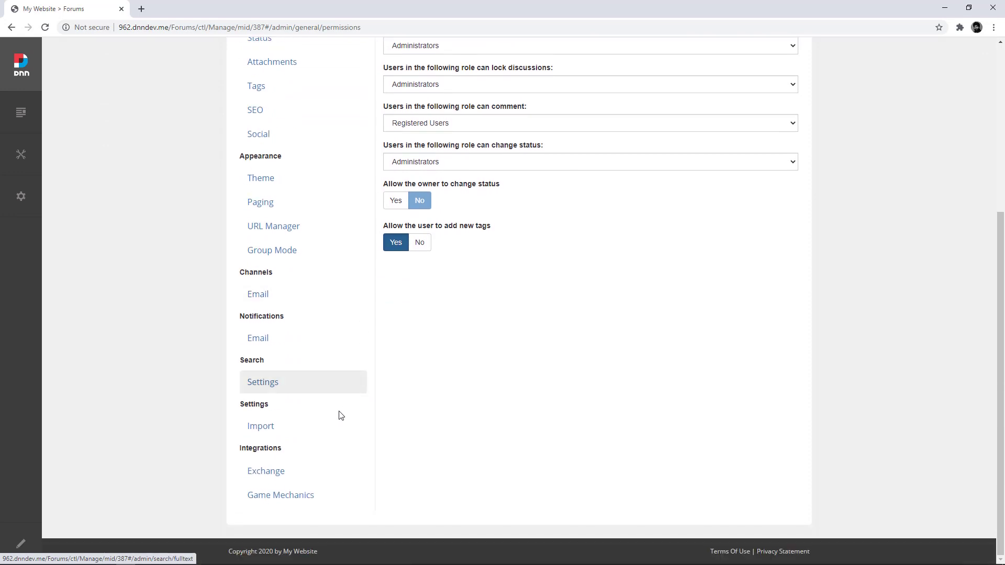
click(307, 499)
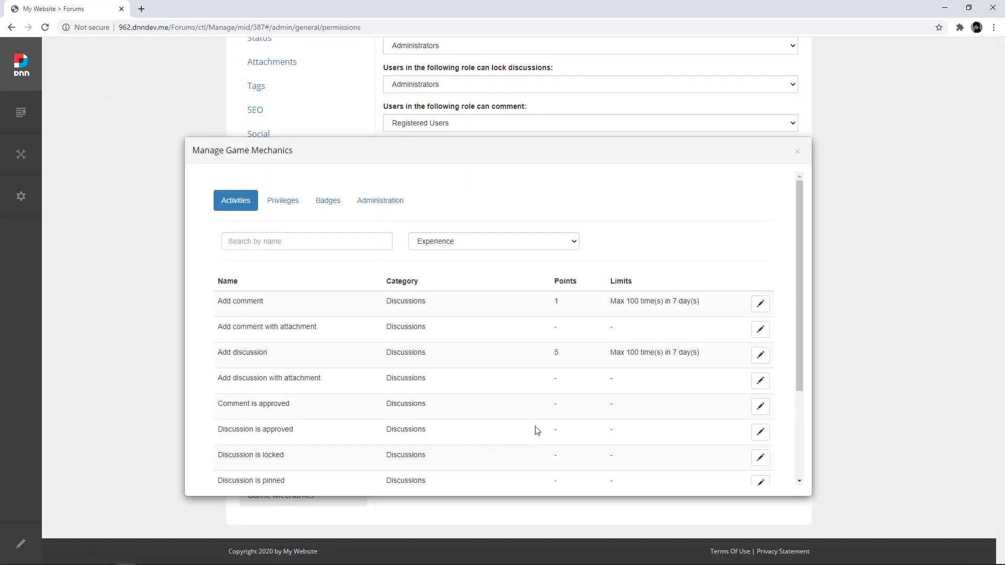
scroll(536, 429, down, 1)
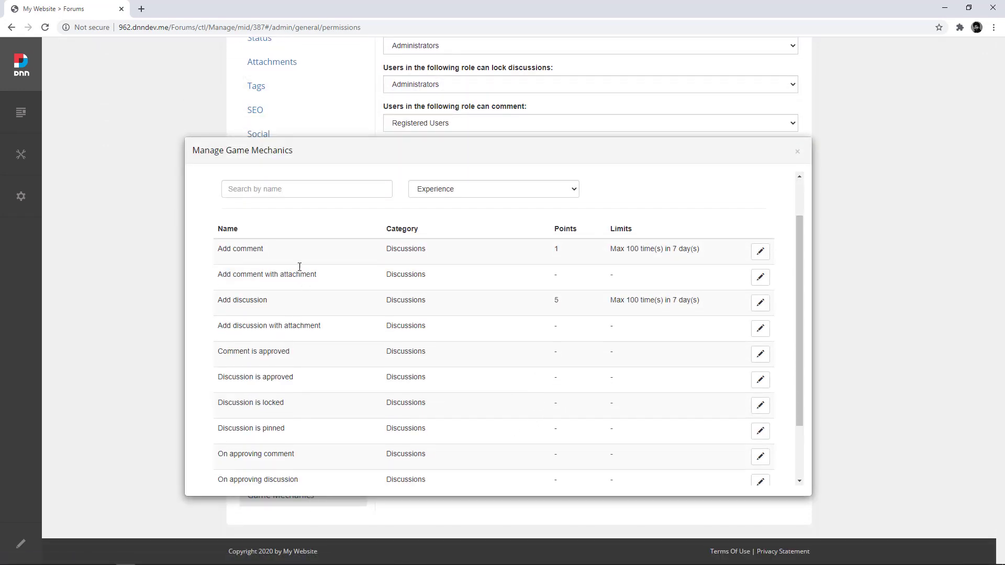
scroll(265, 302, up, 1)
scroll(264, 301, up, 1)
scroll(265, 302, down, 2)
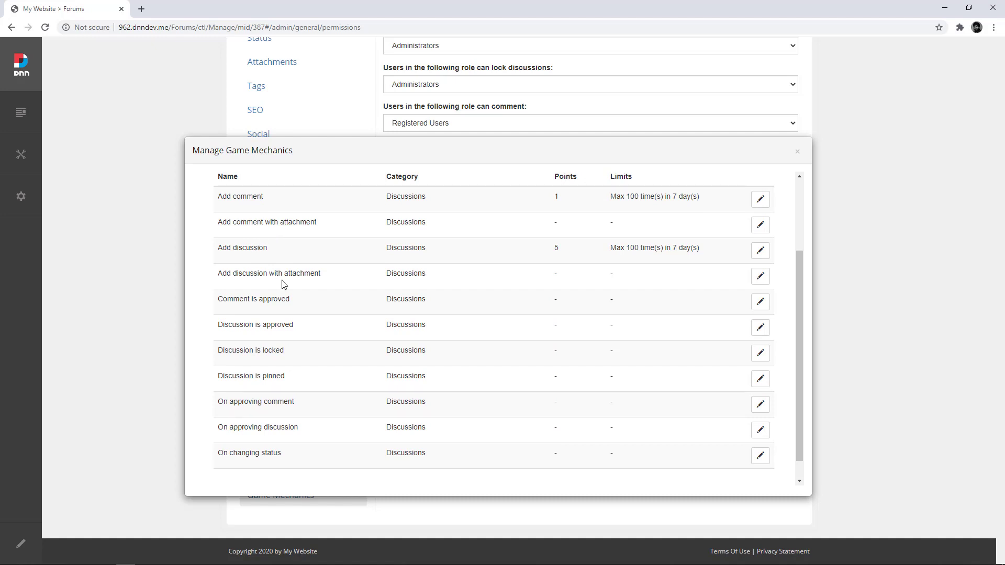
scroll(283, 284, down, 1)
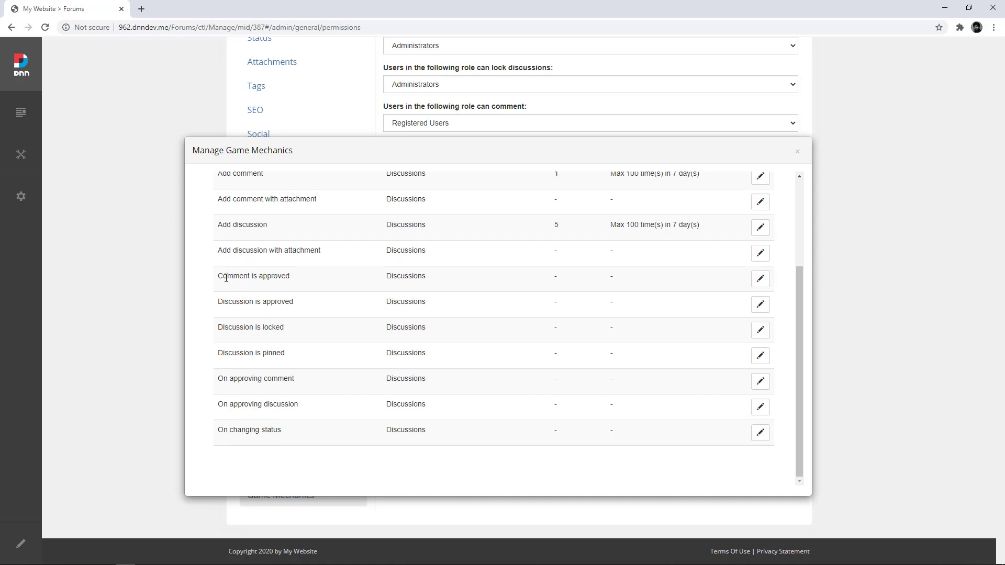
Step: Highlight the approve, lock, pin and status activities, then show privileges needing 15 points
mouse_move(218, 278)
mouse_down()
mouse_move(291, 278)
mouse_move(220, 278)
mouse_up()
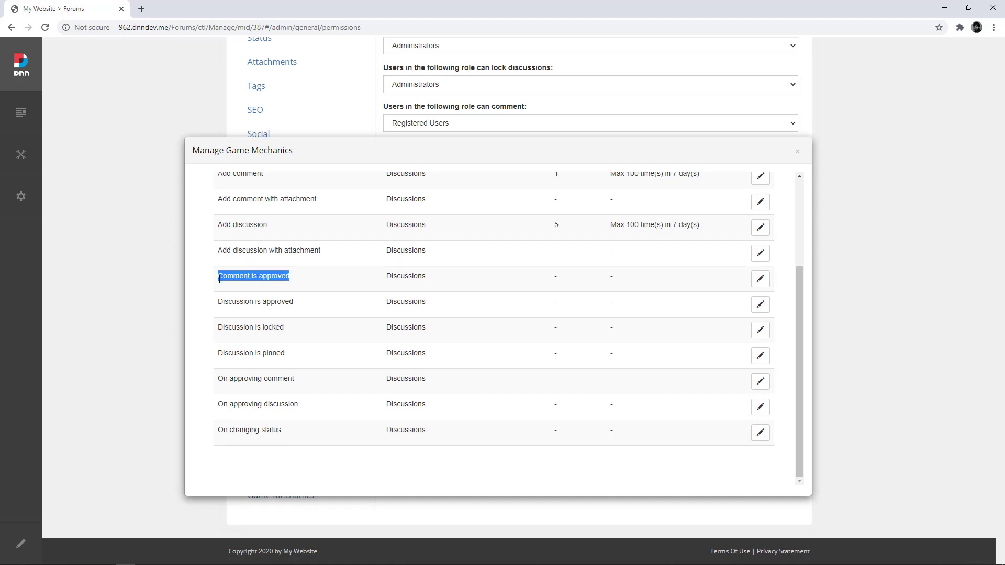
triple_click(224, 302)
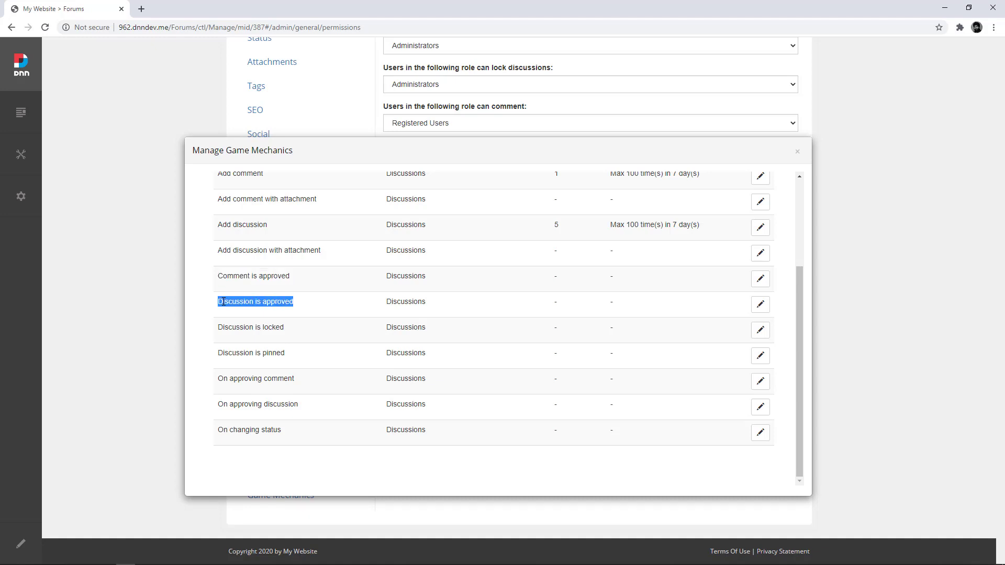
triple_click(223, 327)
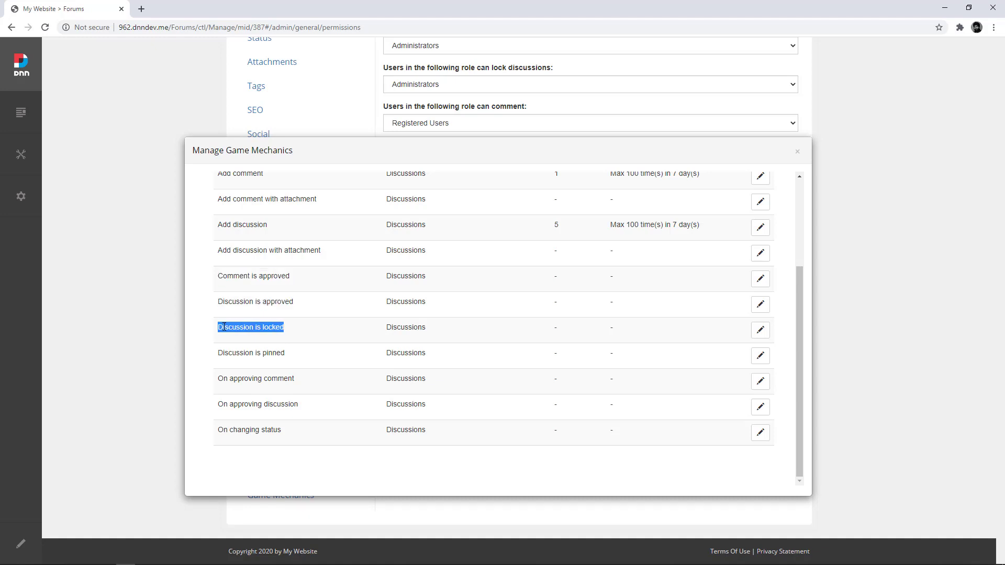
double_click(224, 353)
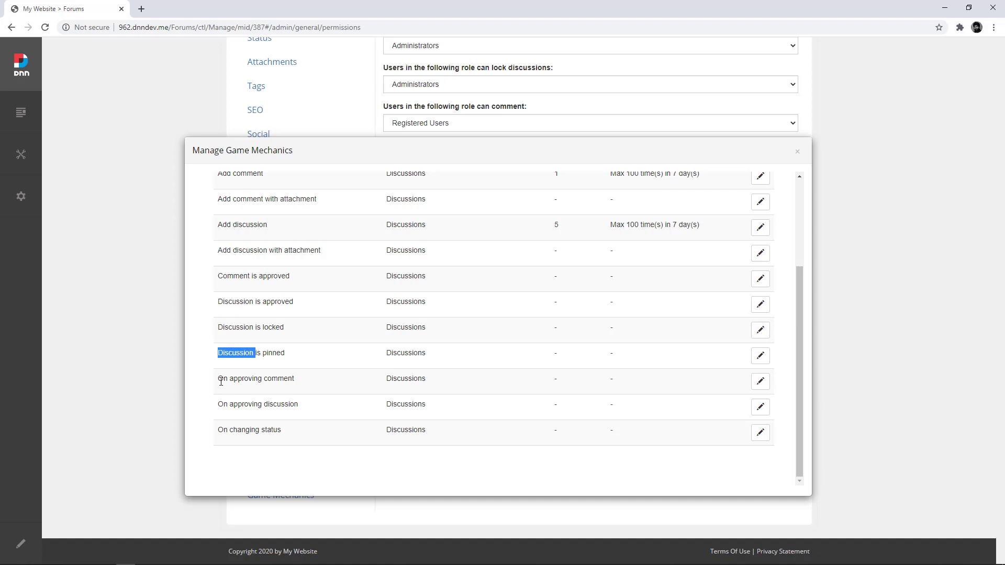
drag(220, 381, 234, 414)
triple_click(241, 429)
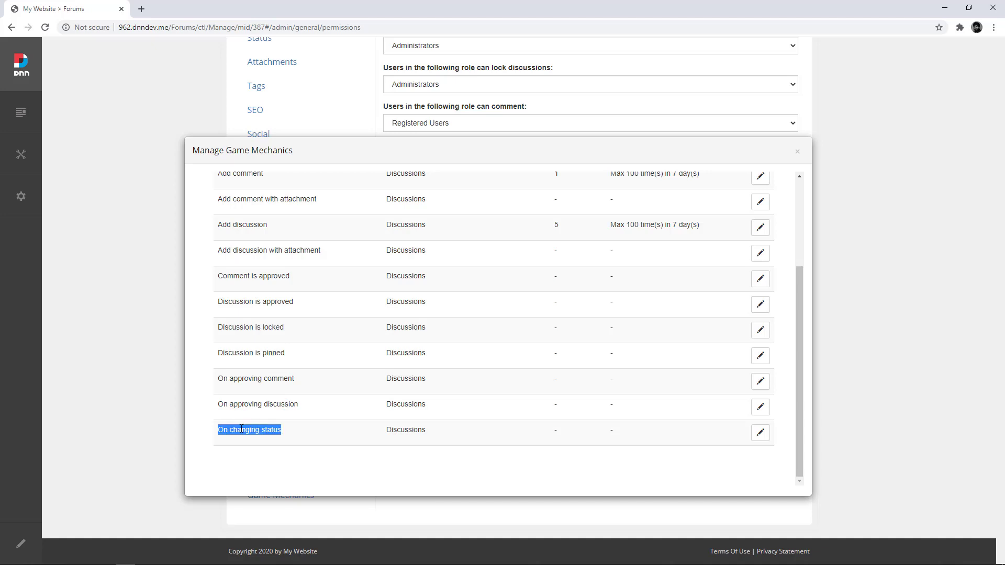
scroll(238, 398, up, 3)
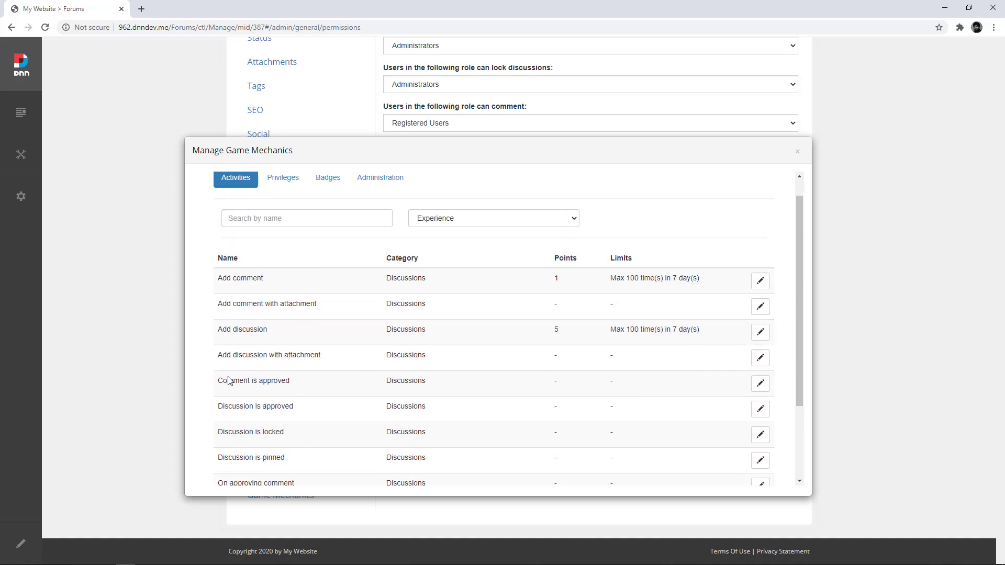
click(286, 206)
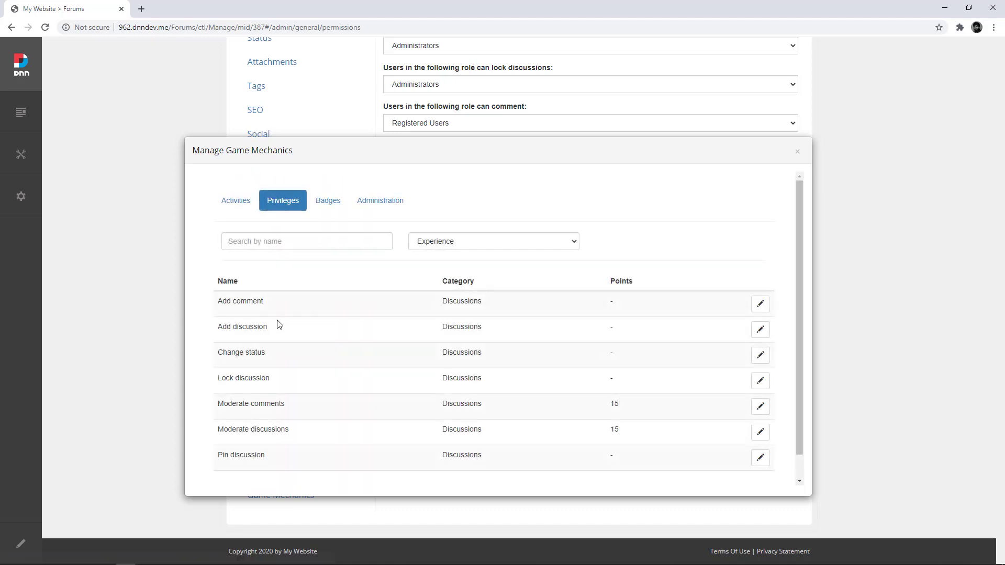